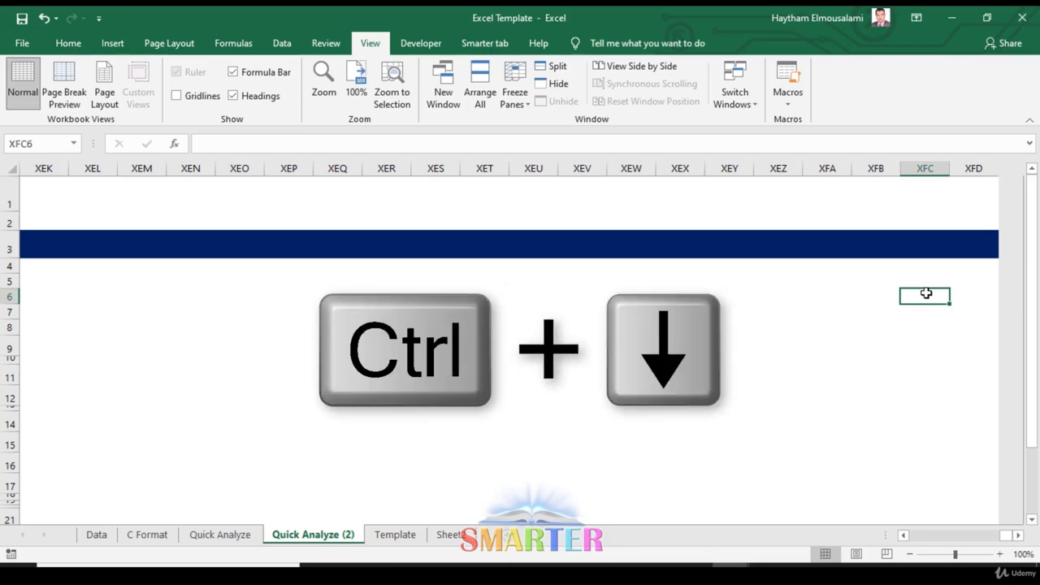
- Go to the sheet's last row and last column, cell XFD1048576
key(ctrl+Down)
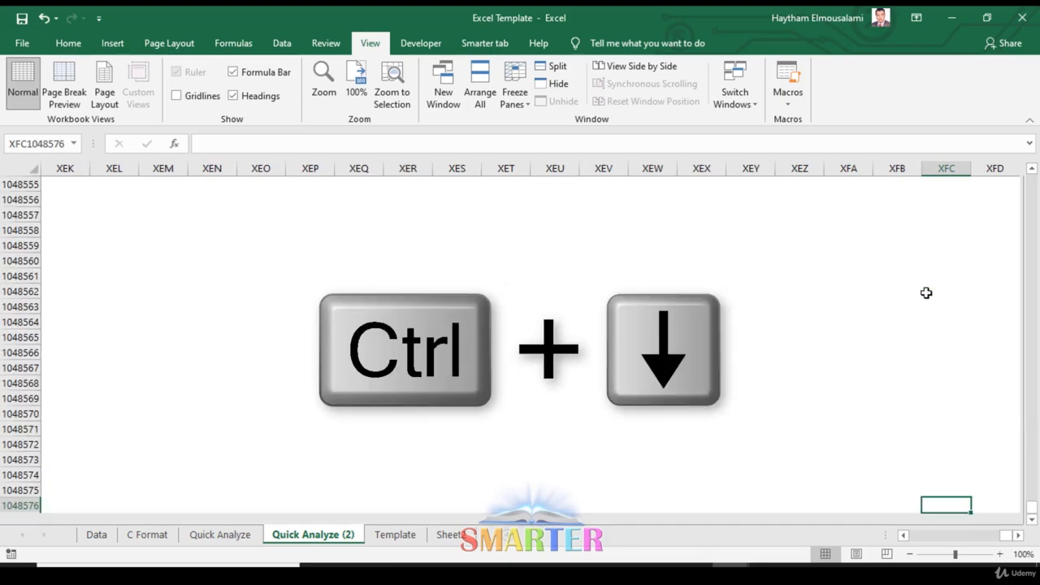
click(995, 506)
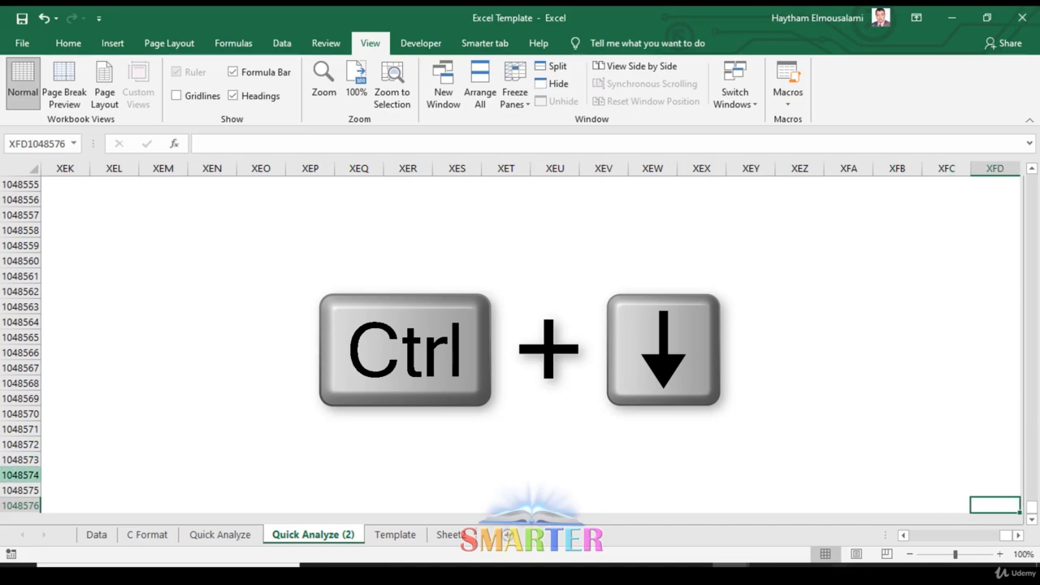
click(9, 504)
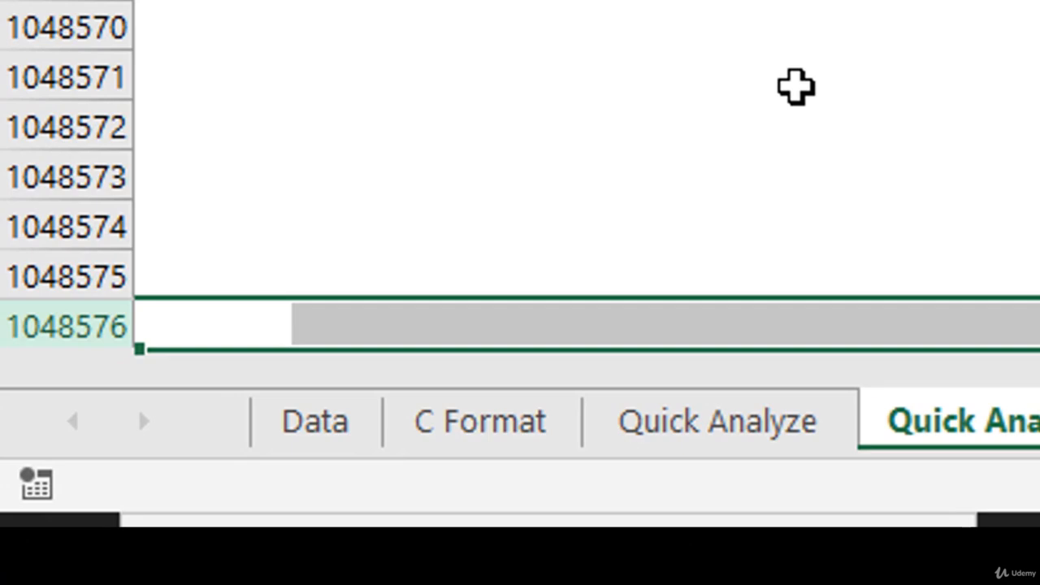
key(ctrl+Right)
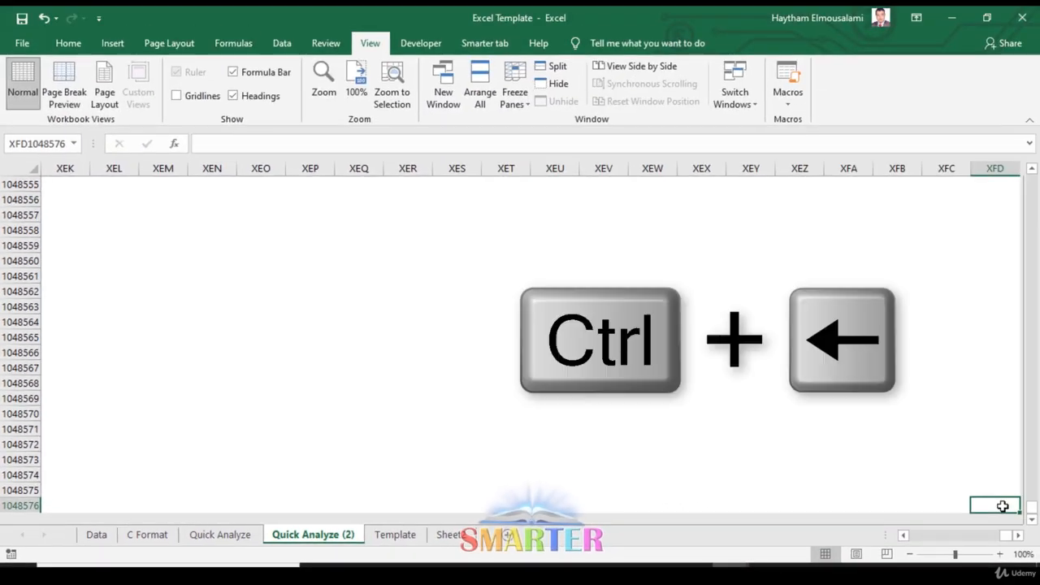
- Return from the last cell to the first column and first row of the sheet, and select cell I10
key(ctrl+Left)
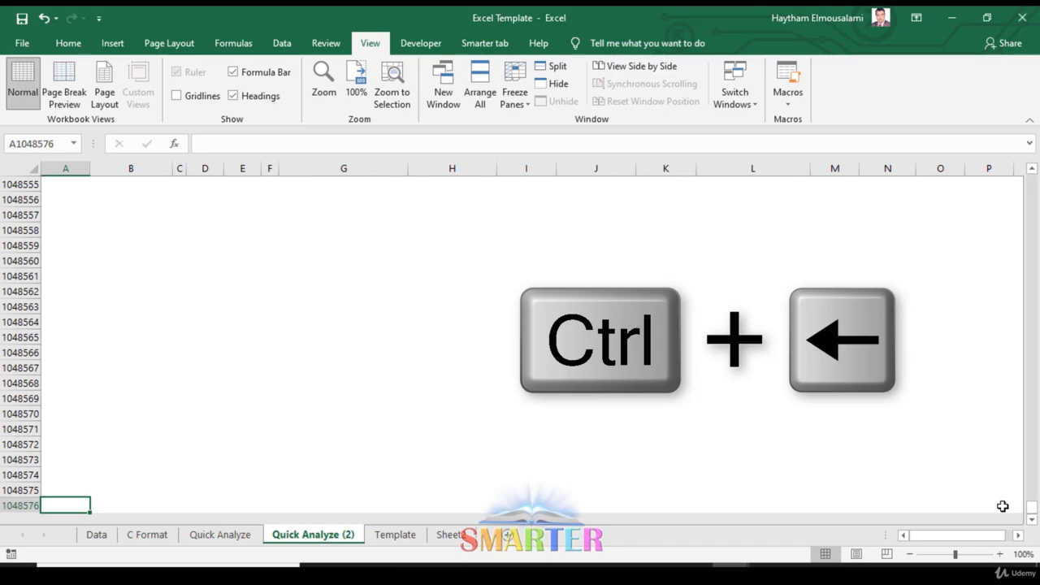
key(ctrl+Up)
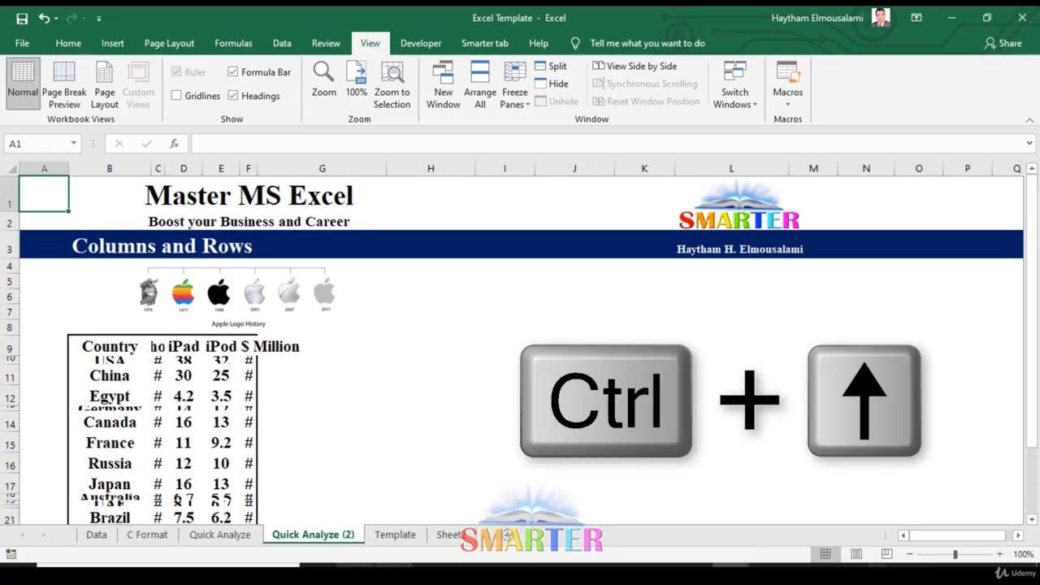
click(528, 360)
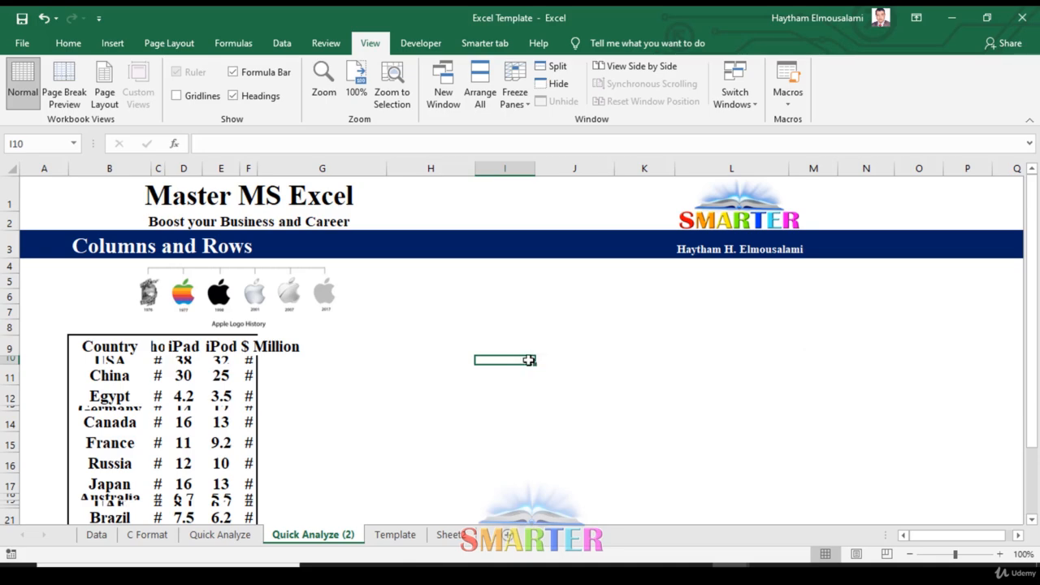
- Insert two blank rows above the China row, at row 11
click(6, 376)
right_click(6, 378)
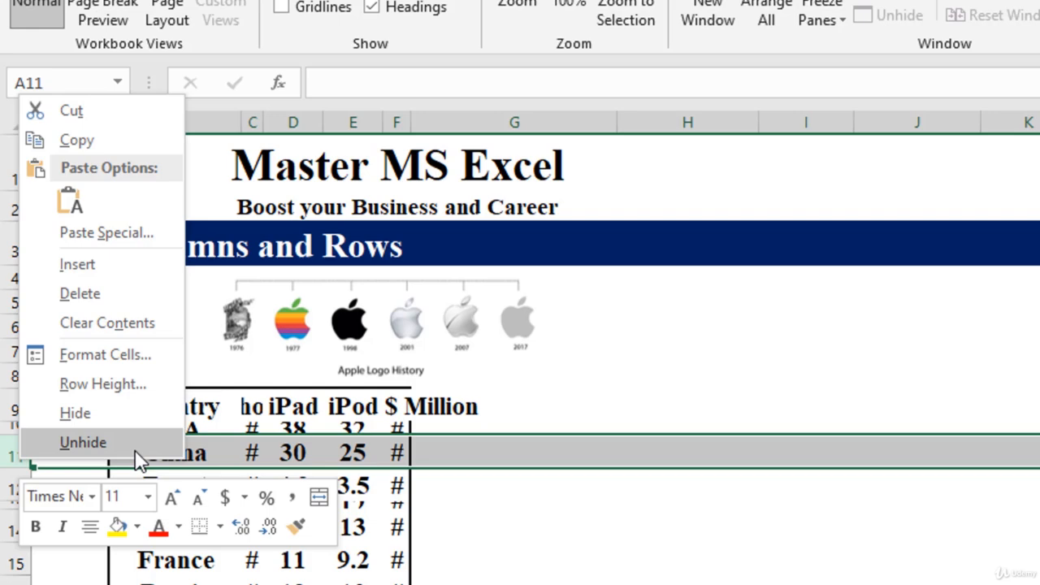
click(122, 276)
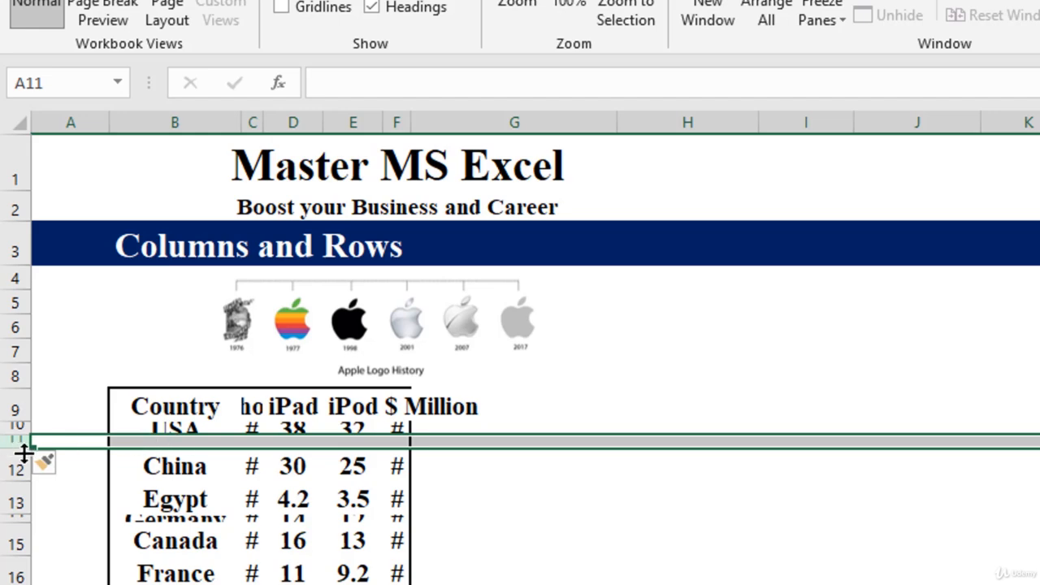
right_click(3, 442)
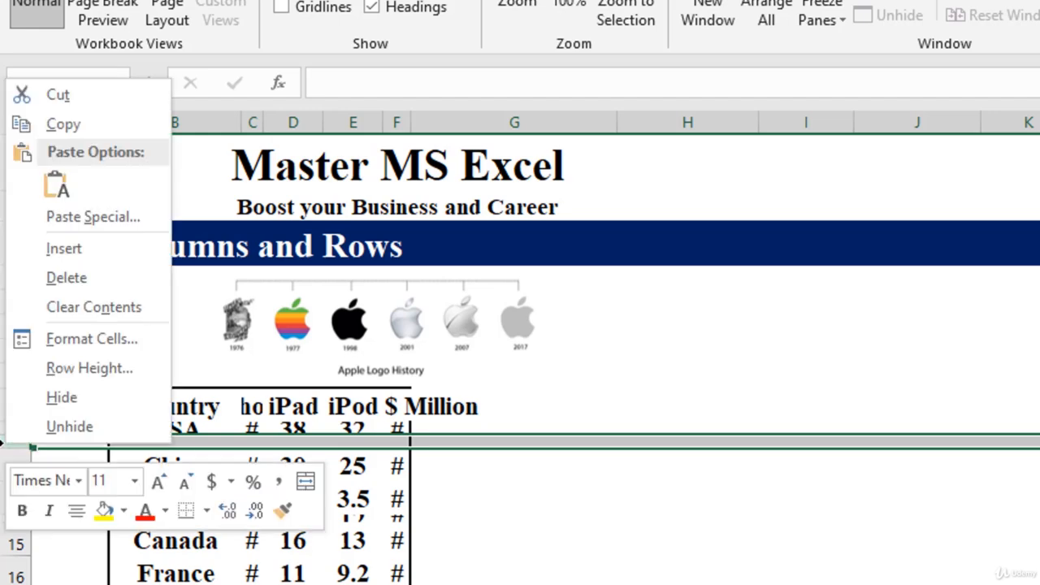
click(126, 242)
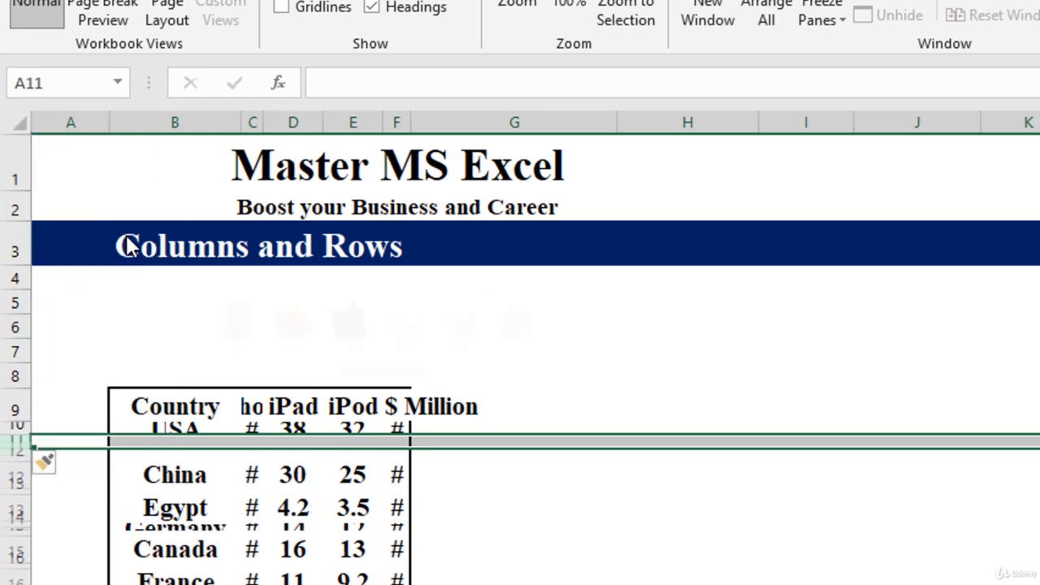
- Delete the two blank rows 11 and 12
drag(8, 439, 22, 460)
right_click(21, 460)
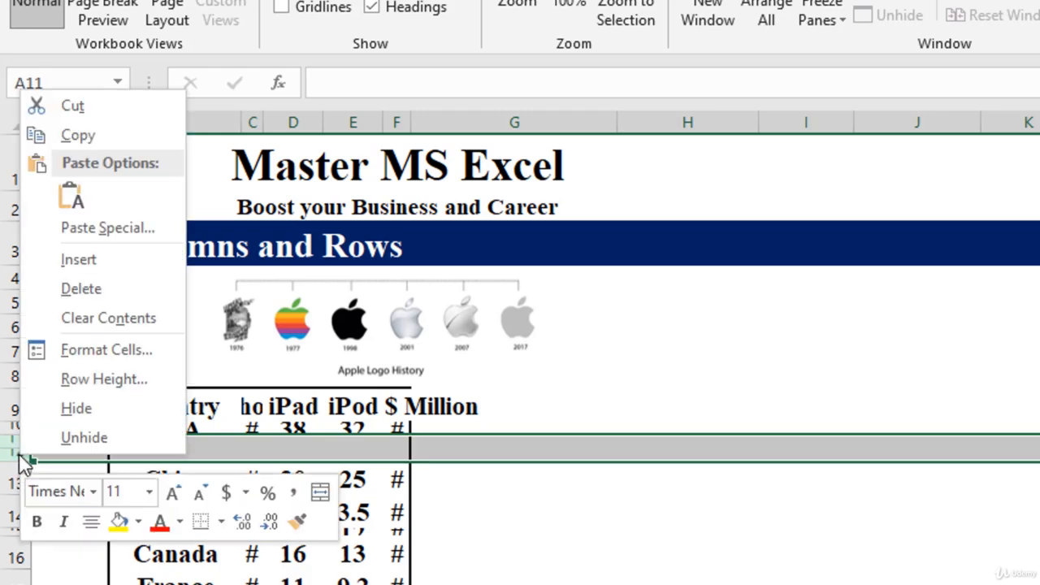
click(117, 289)
click(669, 520)
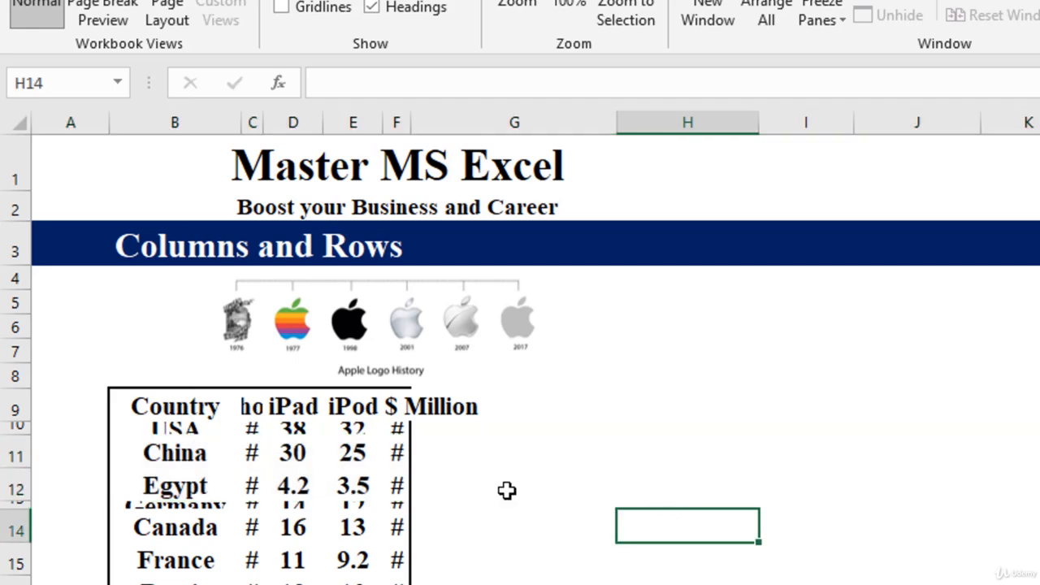
- Hide rows 11 to 14, from China through Canada
drag(19, 453, 19, 539)
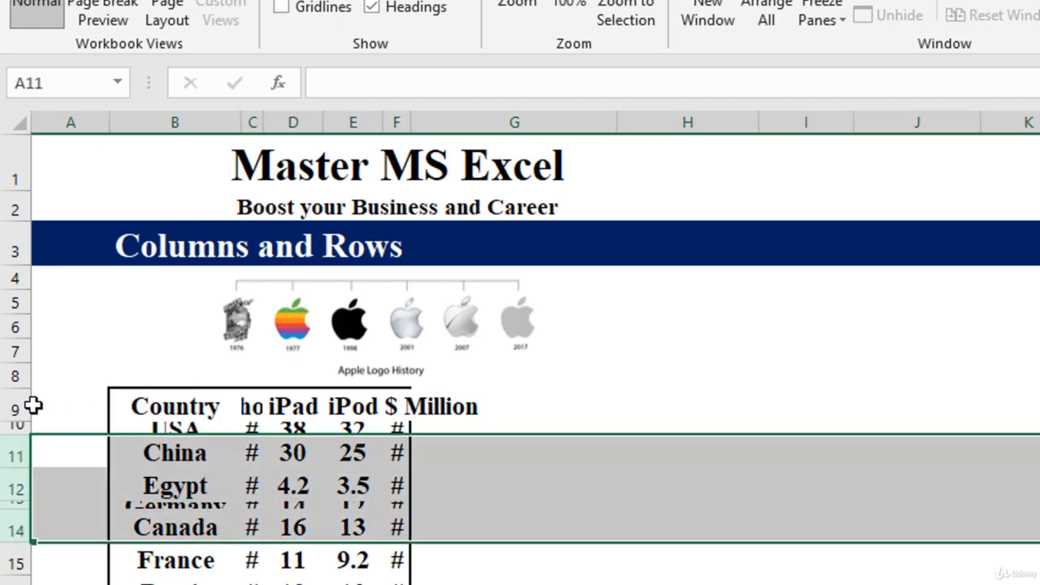
right_click(12, 496)
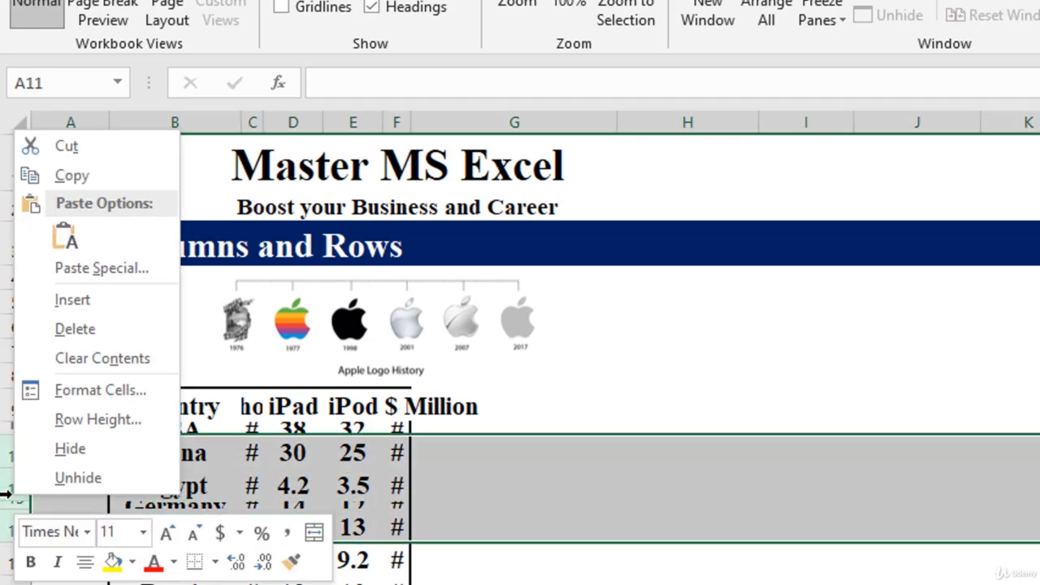
click(72, 449)
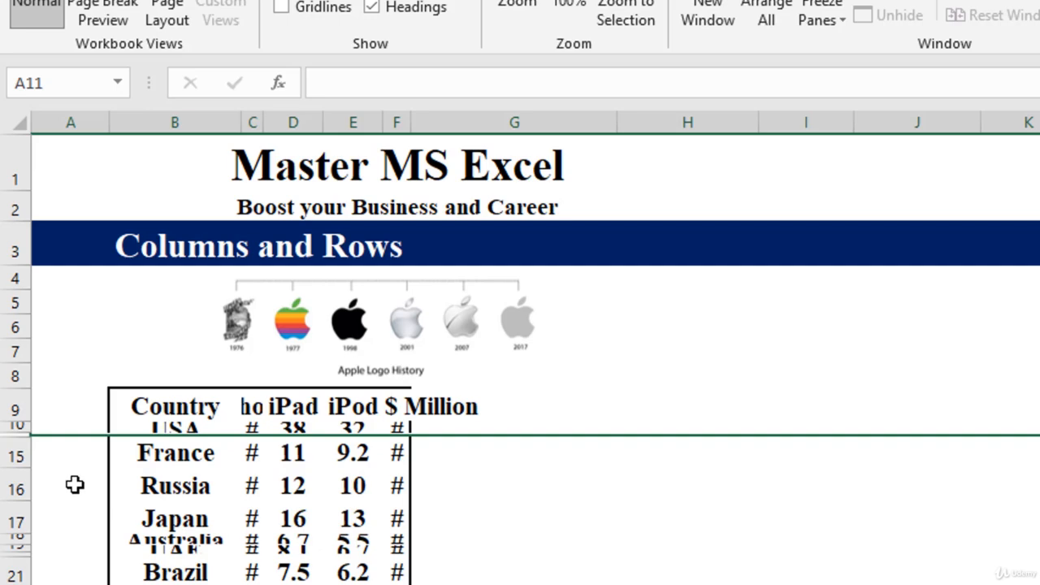
- Unhide the hidden rows 11 to 14 between the USA and France rows
click(19, 426)
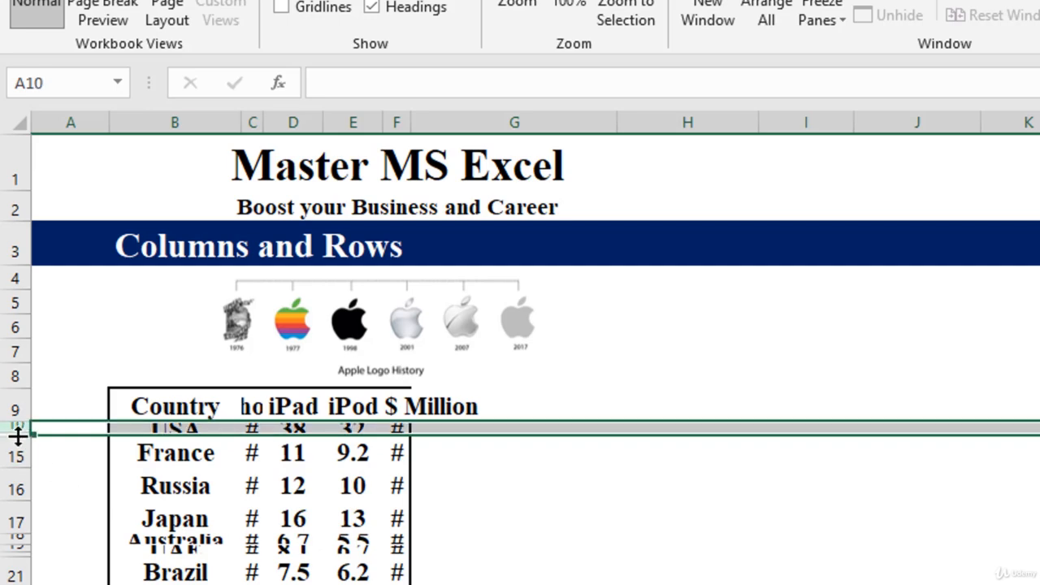
right_click(17, 436)
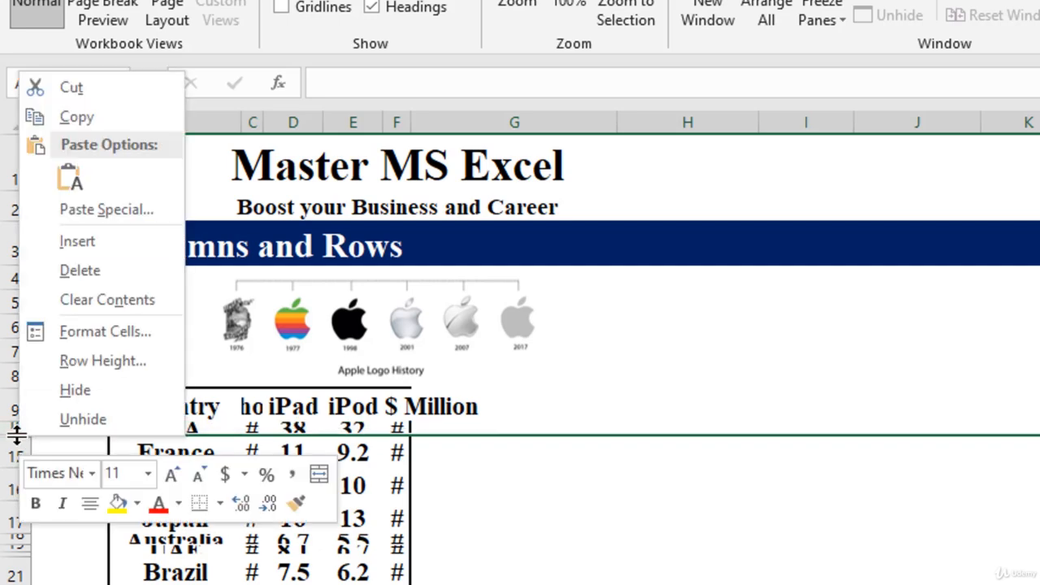
click(82, 420)
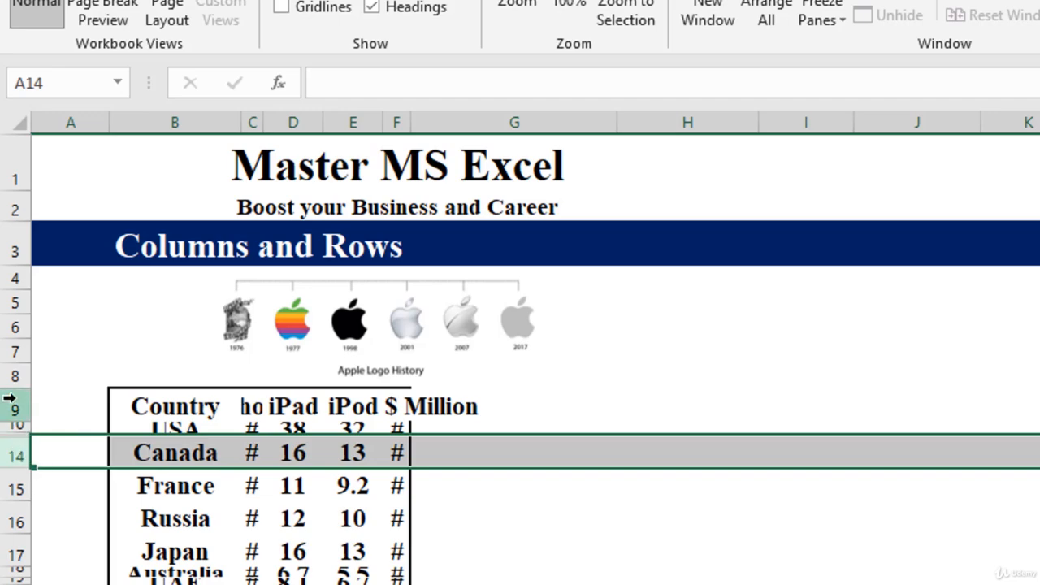
drag(9, 400, 9, 498)
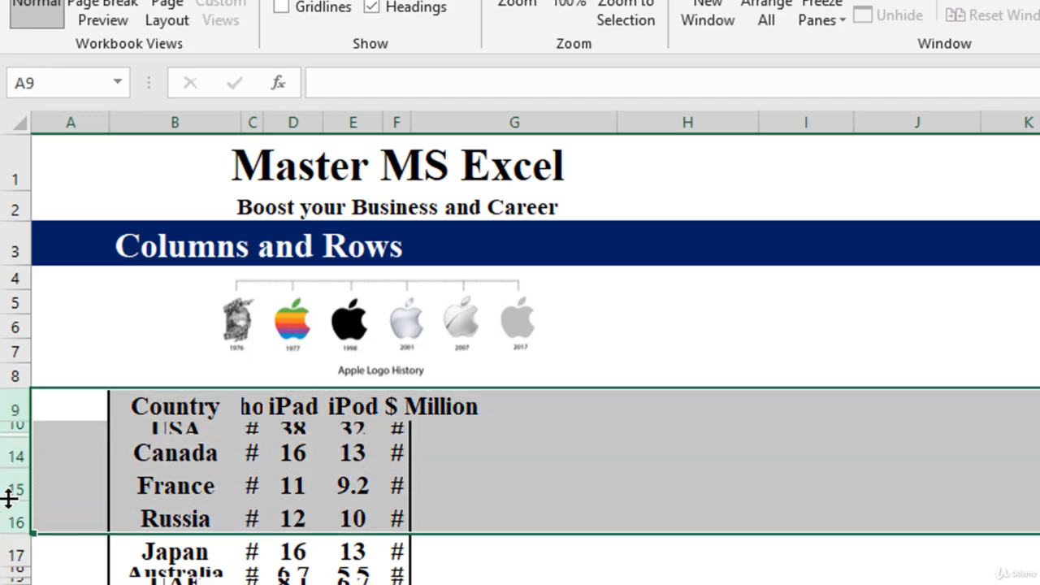
right_click(8, 498)
click(79, 488)
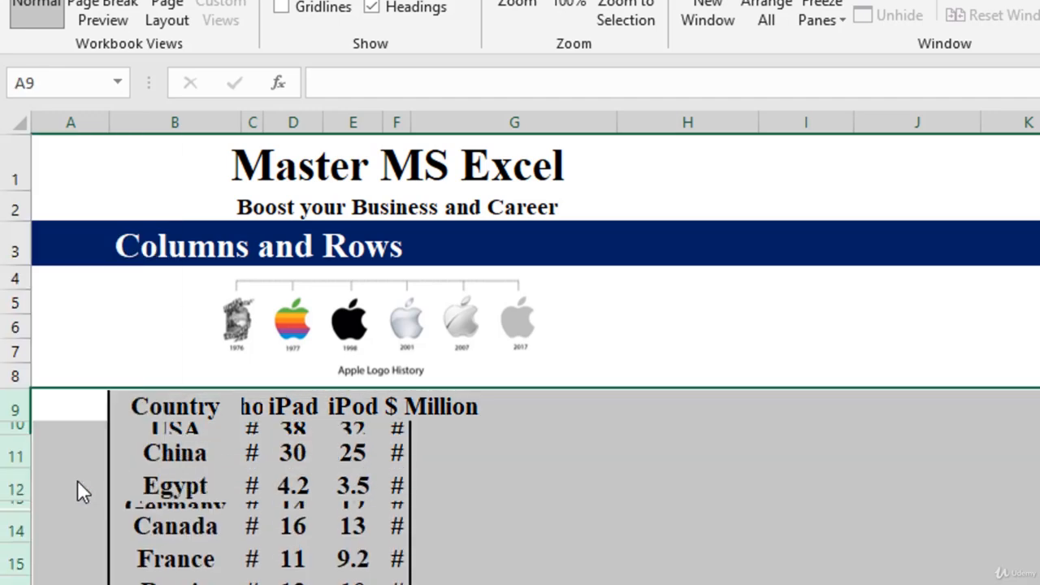
click(549, 514)
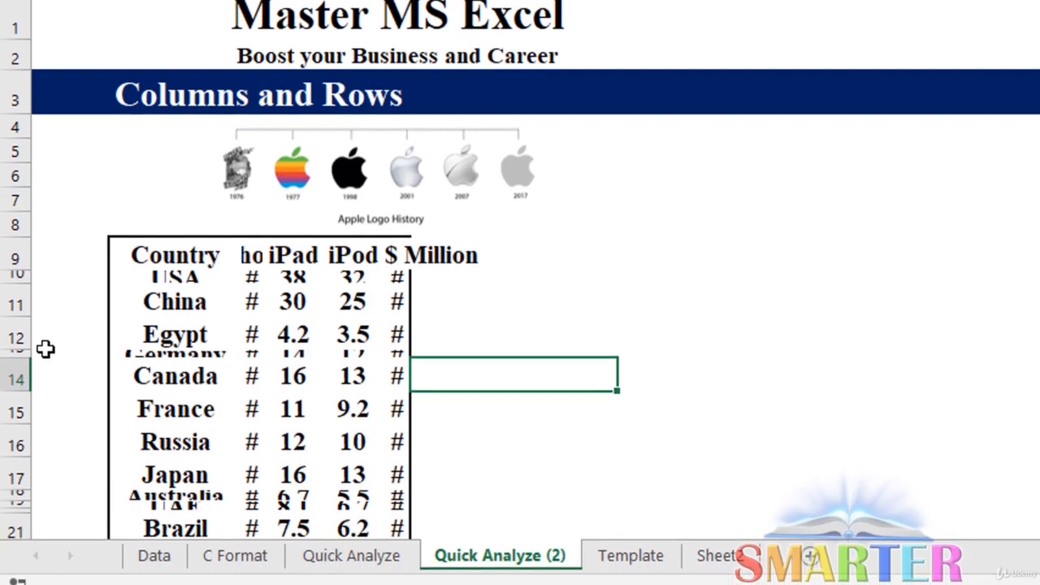
- Widen the iPhone column C and AutoFit its width to the contents
click(252, 304)
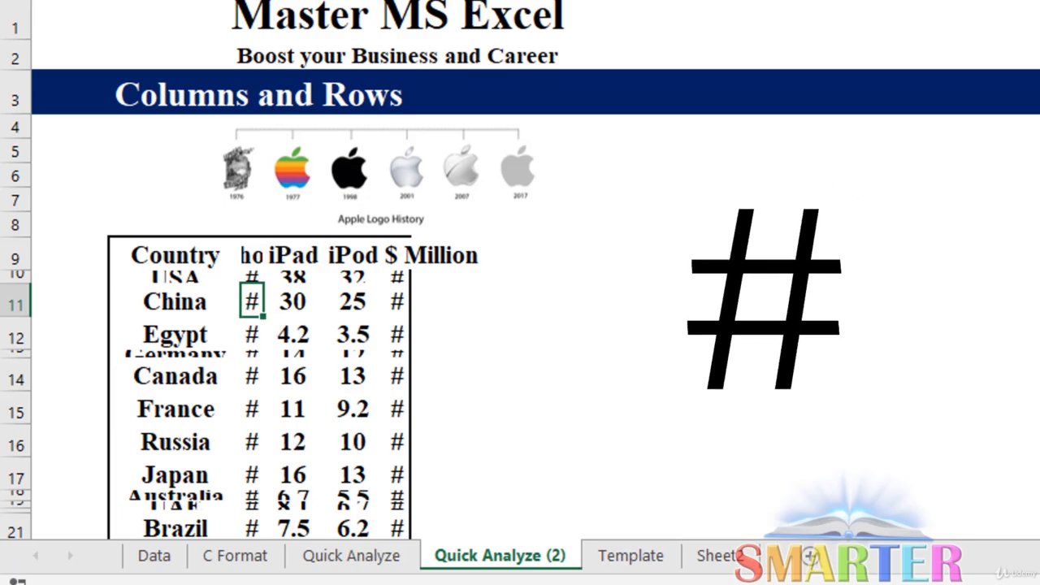
drag(264, 1, 341, 2)
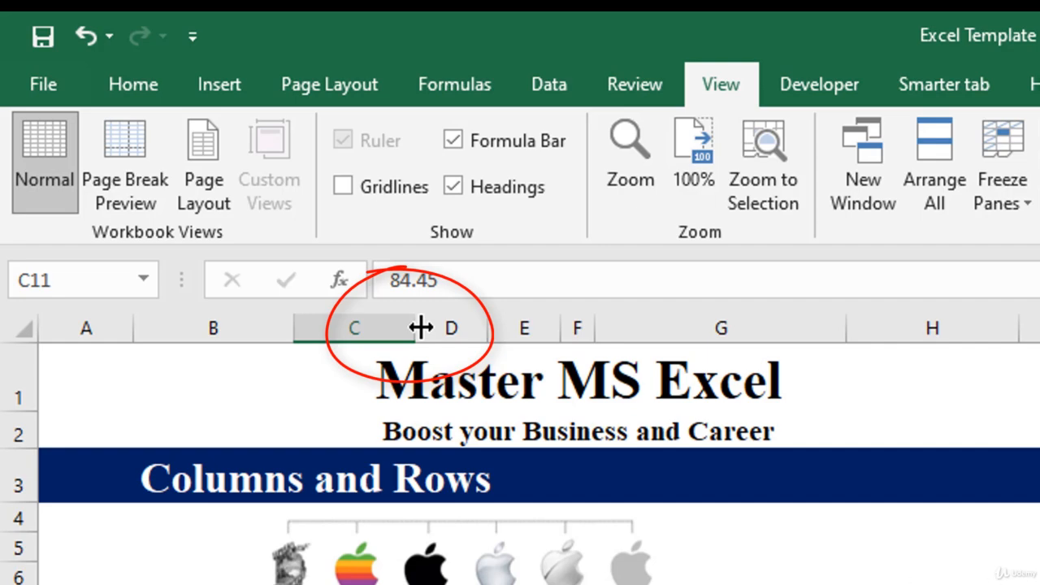
double_click(421, 327)
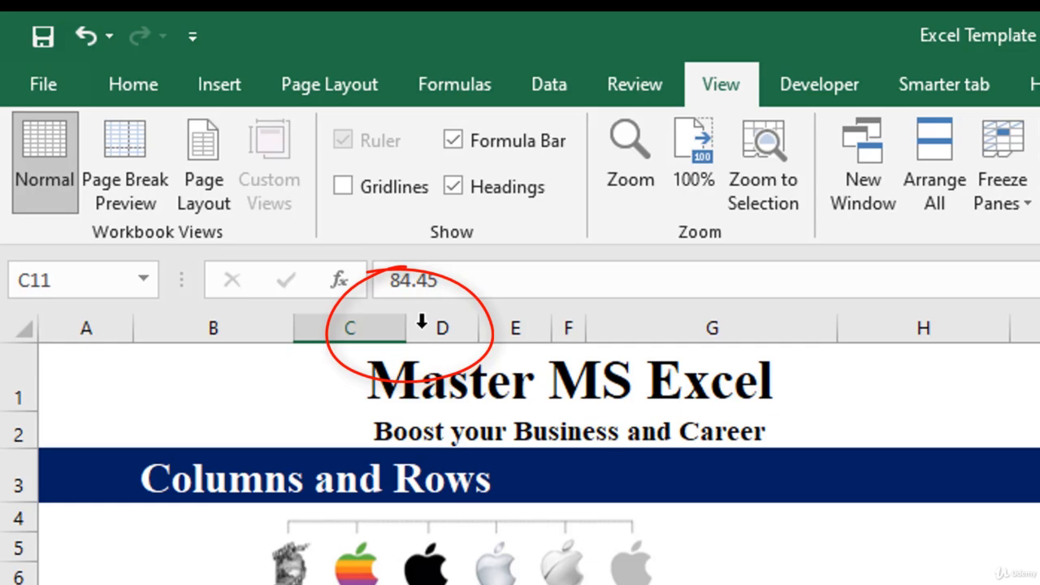
drag(417, 328, 1039, 325)
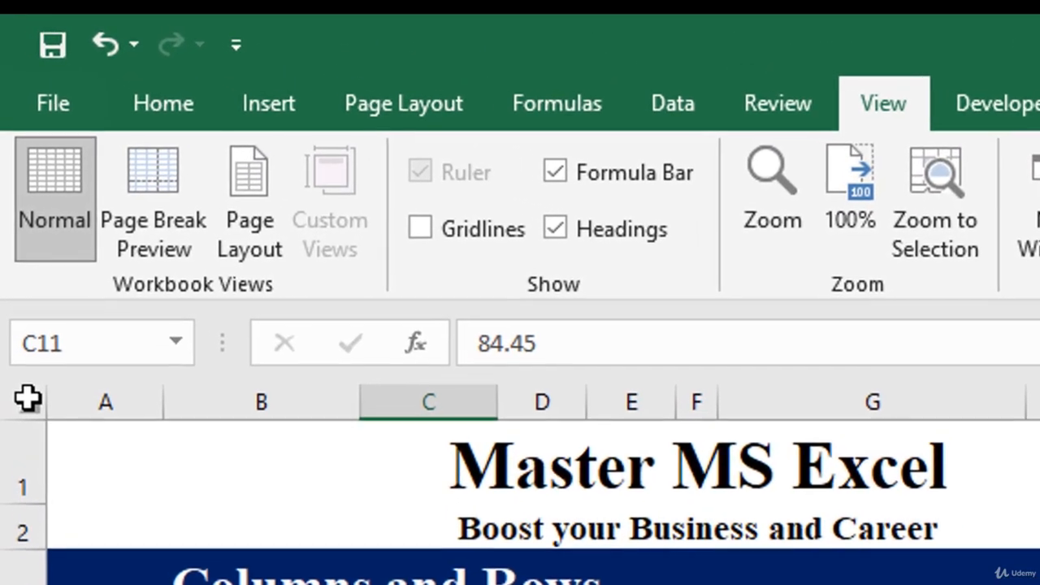
- AutoFit all column widths and row heights across the entire sheet, and look over the full country table
click(11, 166)
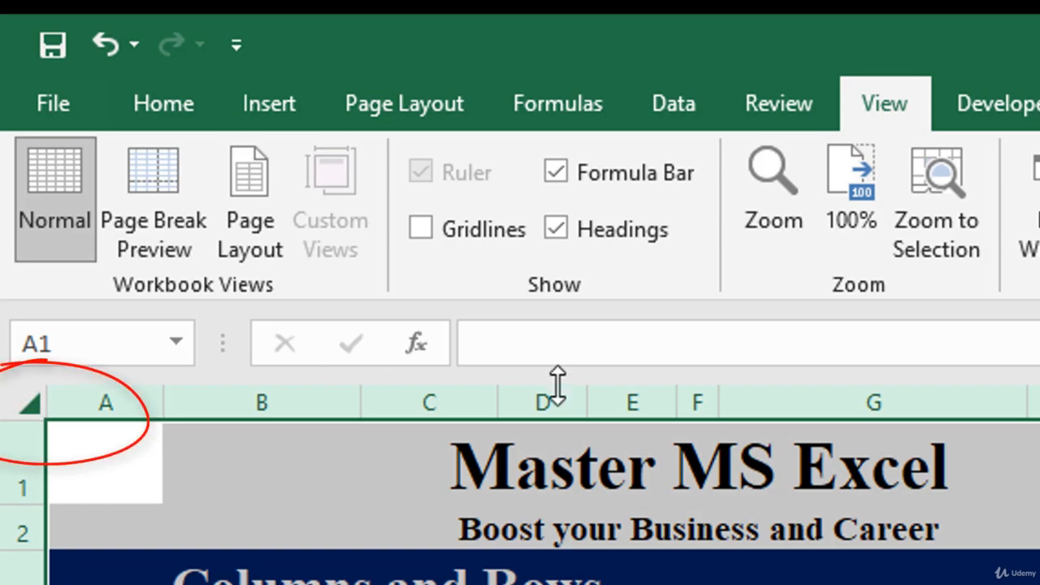
click(505, 404)
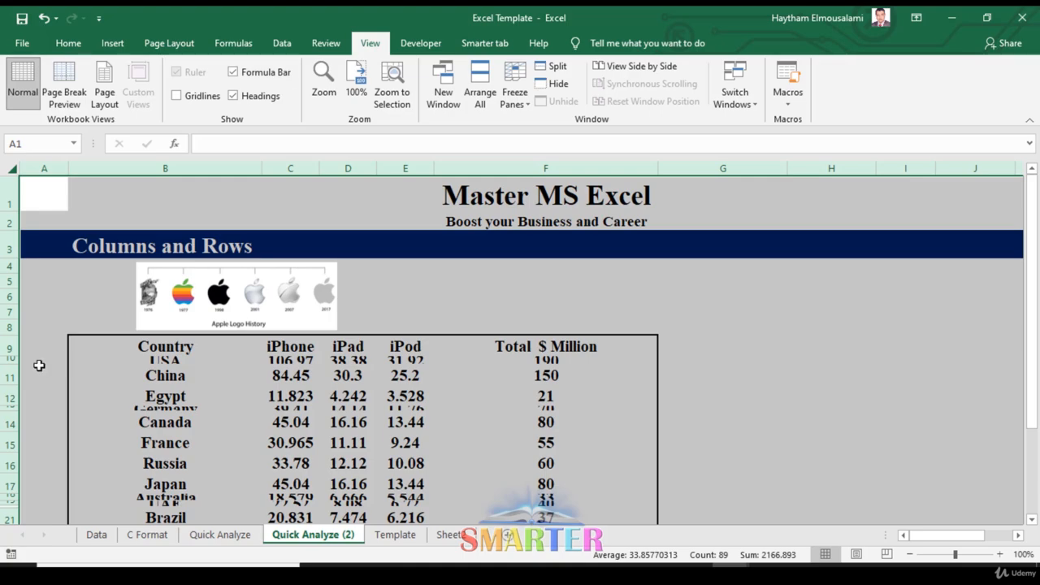
double_click(12, 366)
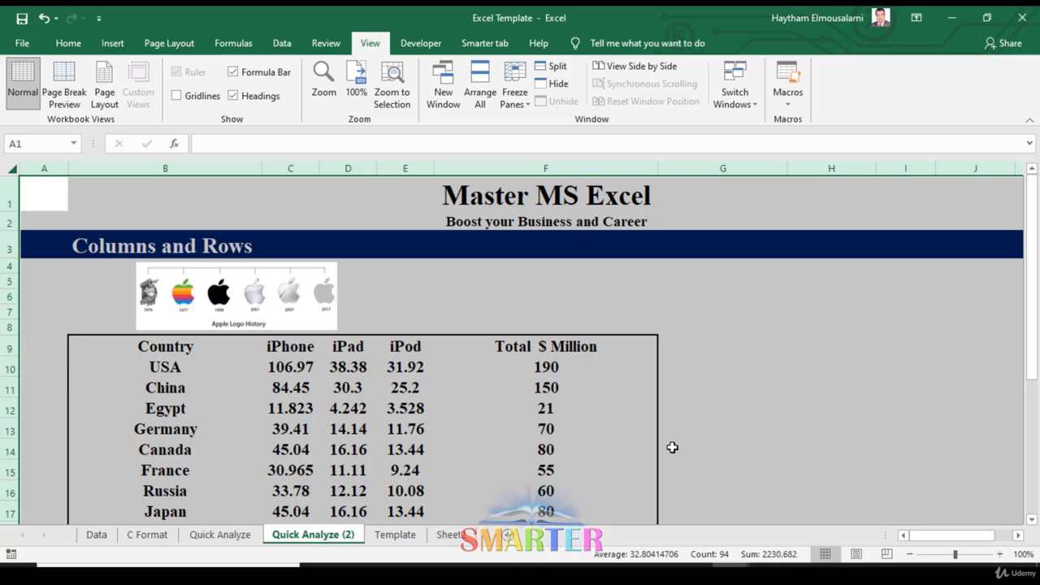
scroll(546, 370, down, 4)
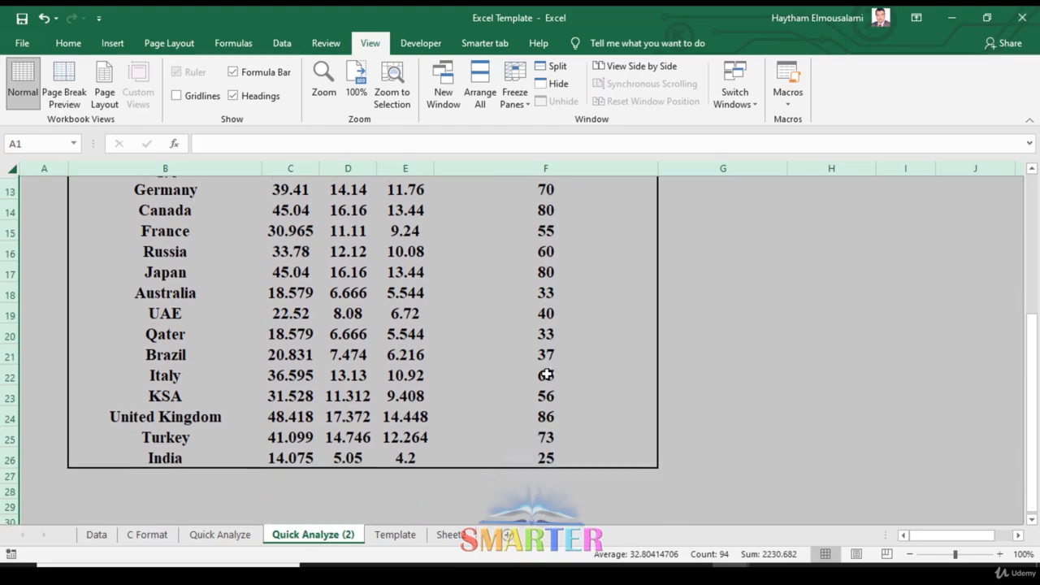
scroll(547, 373, up, 3)
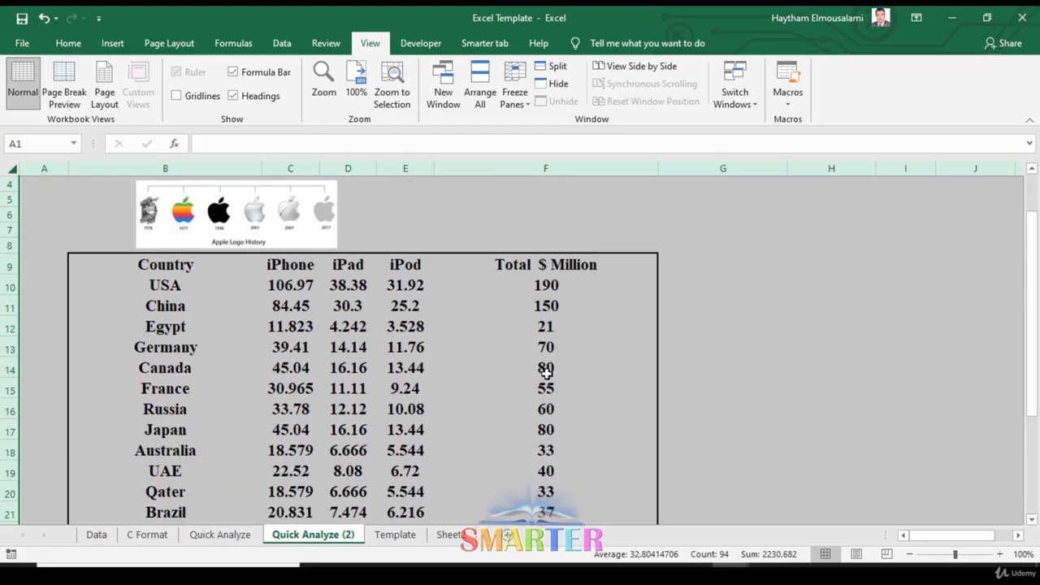
- Clear the contents of the China row, row 11, keeping the row in place
click(37, 303)
click(4, 309)
right_click(4, 309)
key(Escape)
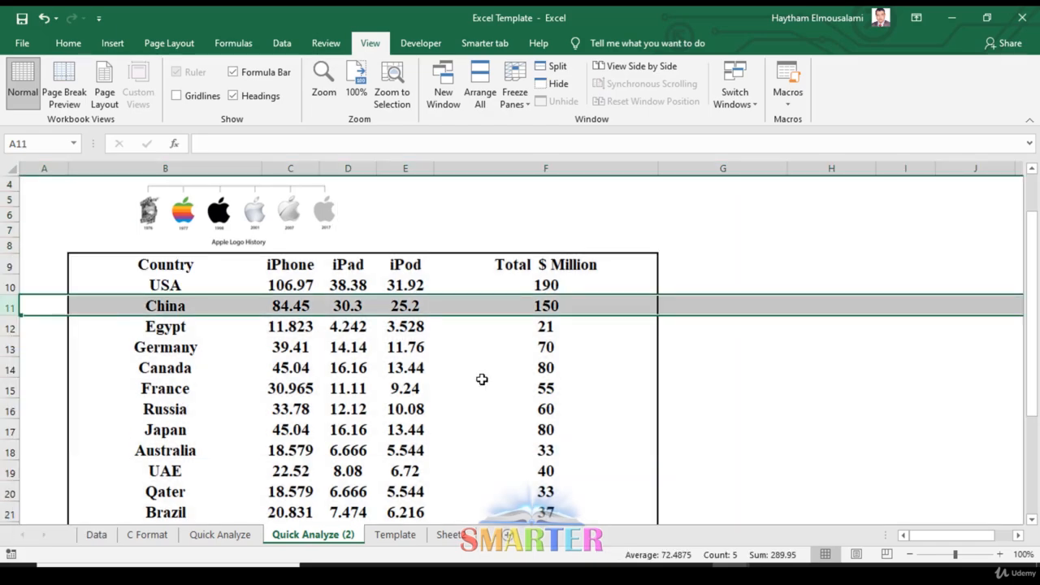
right_click(4, 307)
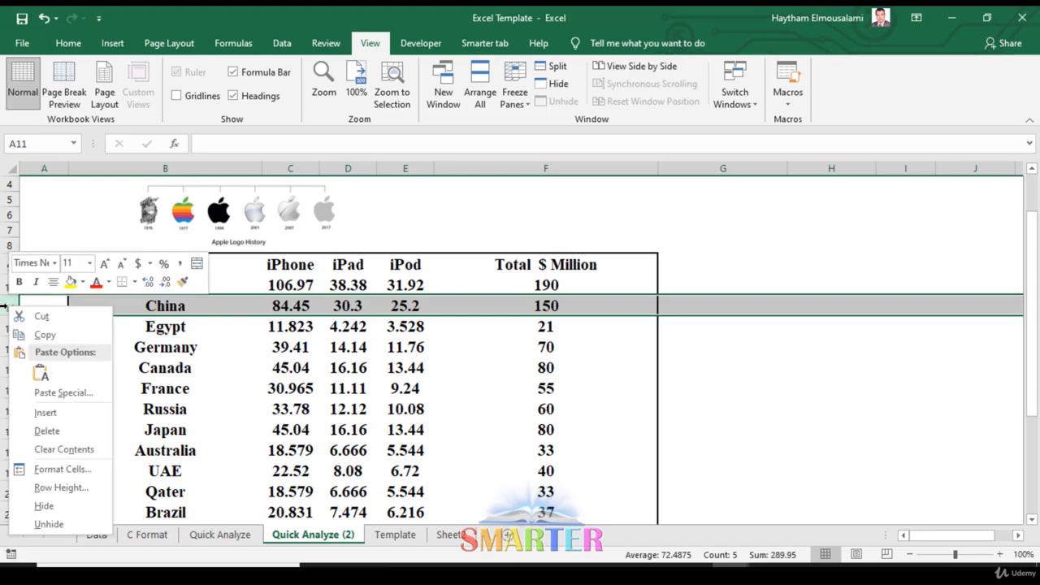
click(97, 457)
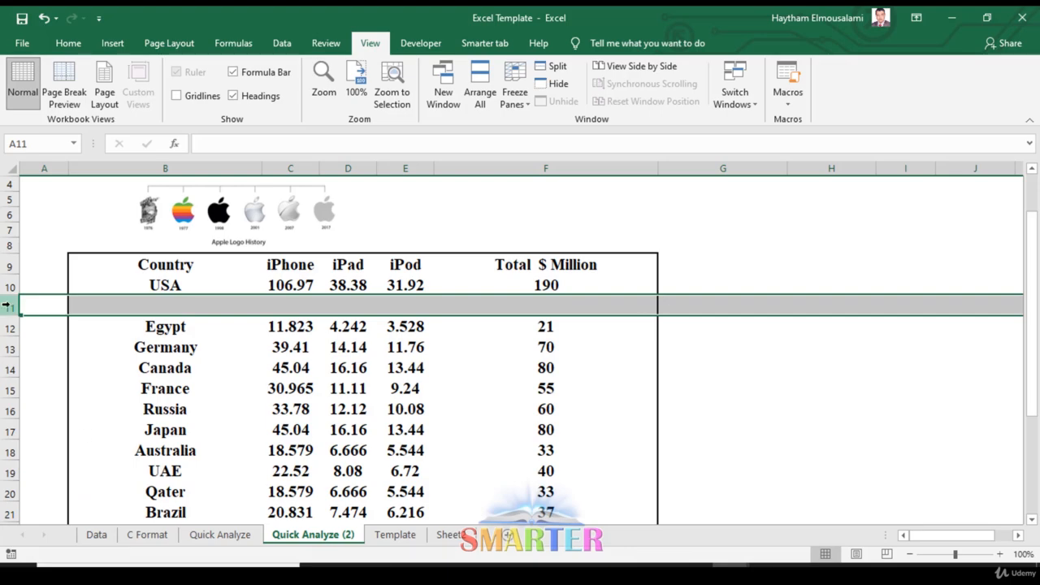
- Clear the contents of rows 11 to 19, from the emptied row below USA through UAE
drag(7, 304, 15, 480)
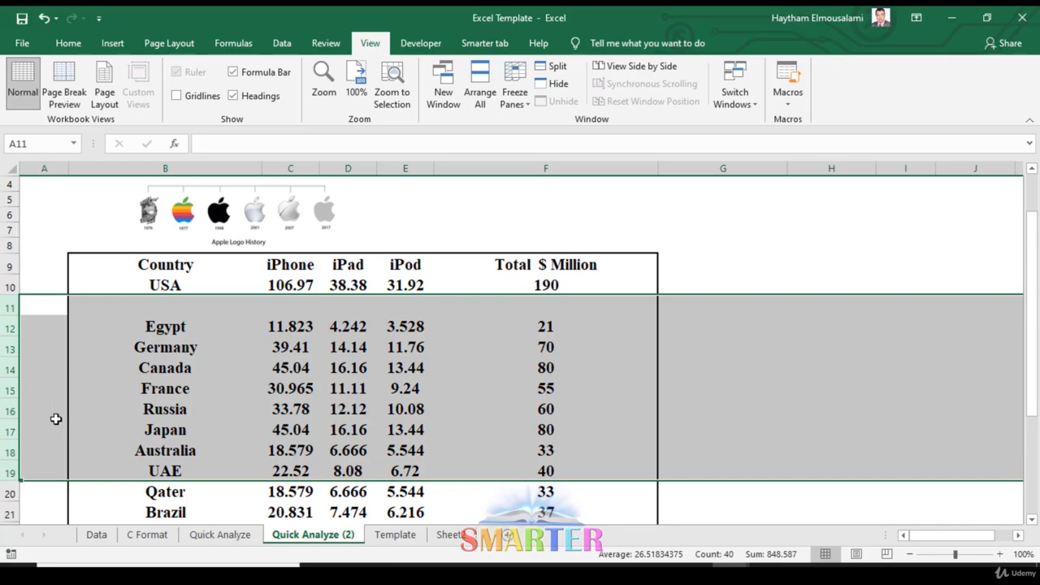
right_click(36, 354)
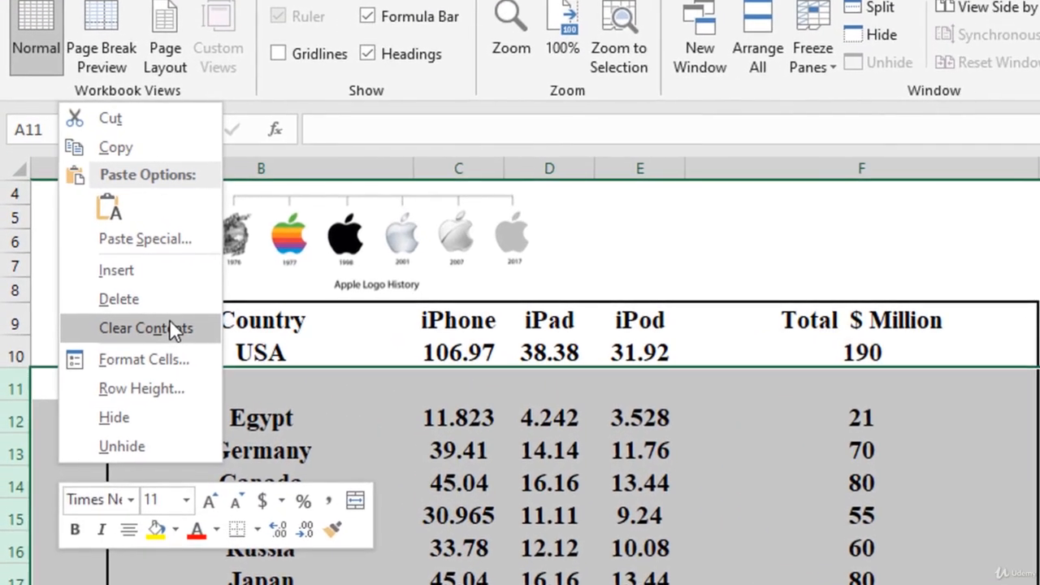
click(104, 269)
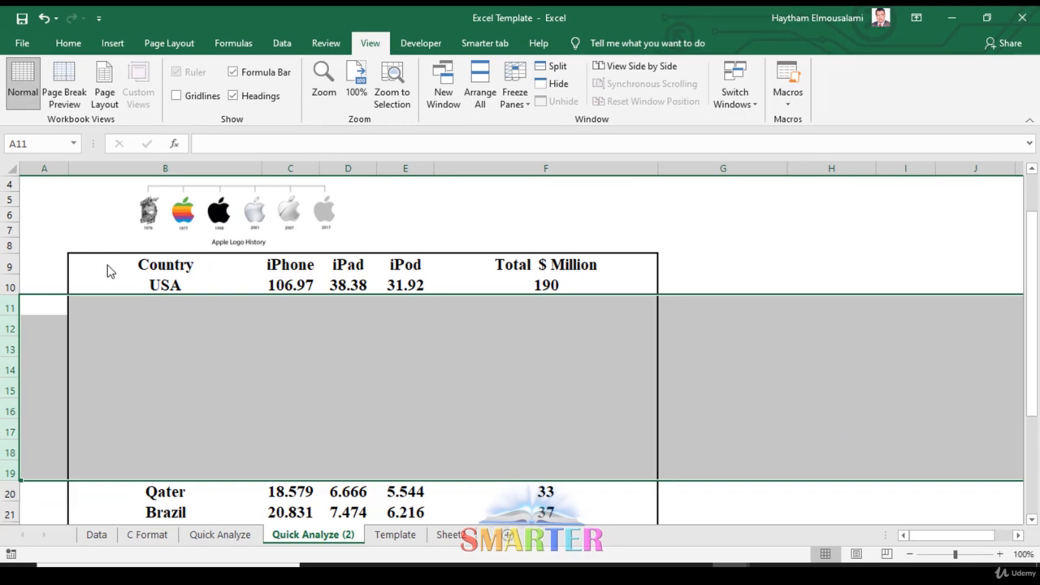
- Undo the clearing of rows 11 to 19 and the earlier clearing of the China row, and deselect the row
key(ctrl+z)
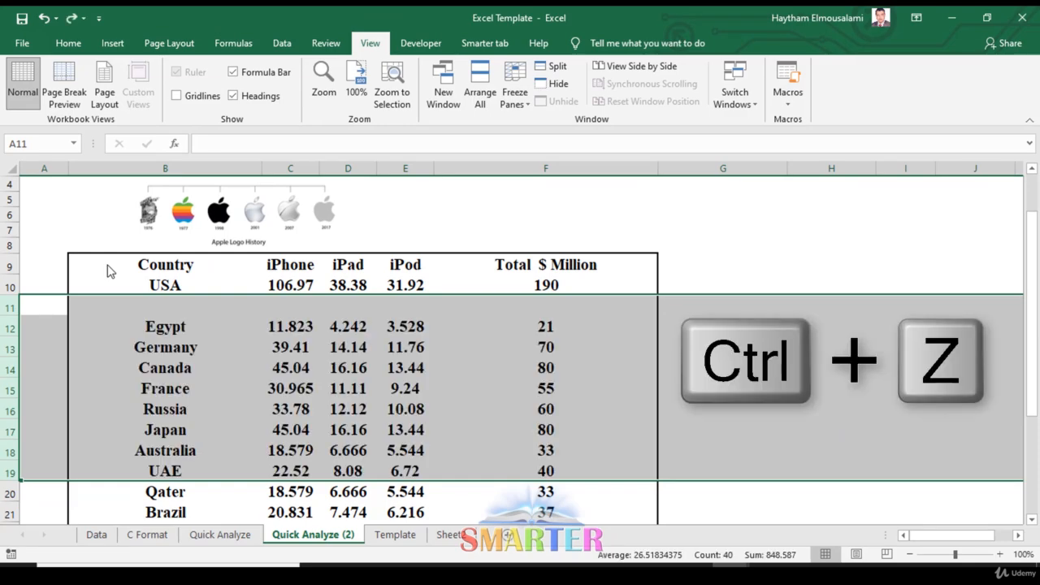
key(ctrl+z)
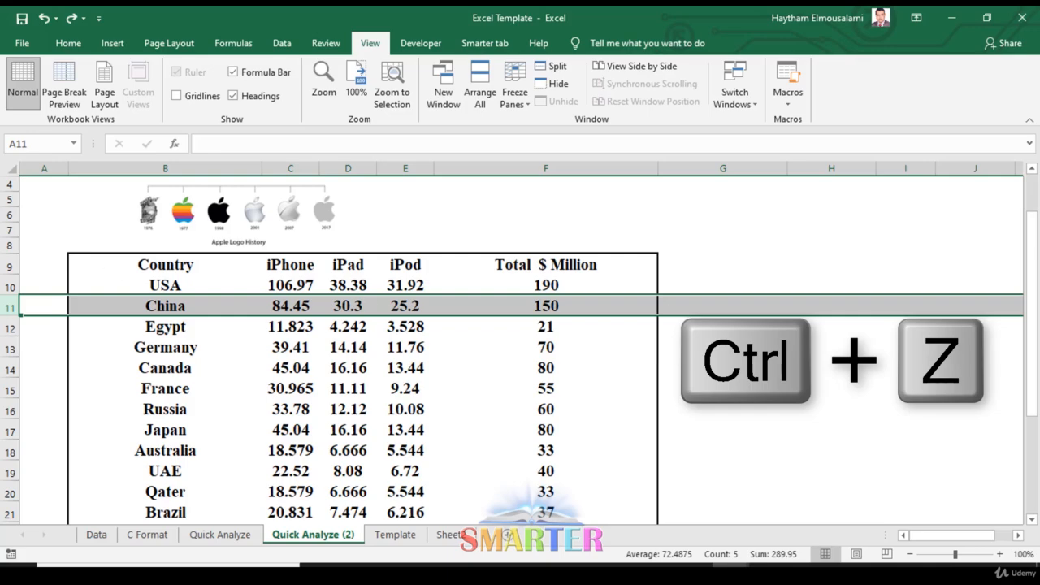
click(777, 348)
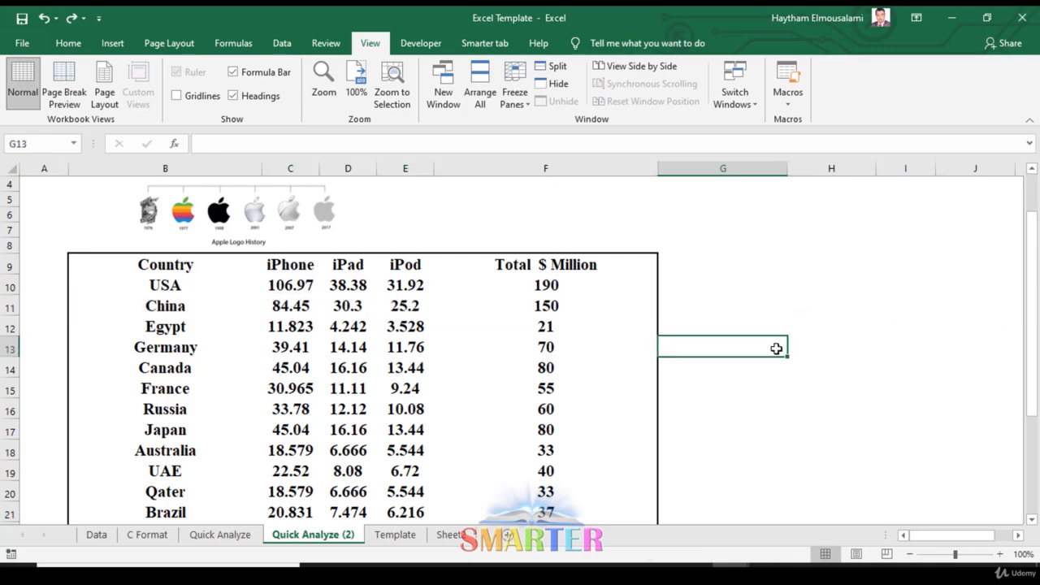
- Insert a blank column between the iPad and iPod columns
click(488, 169)
click(404, 169)
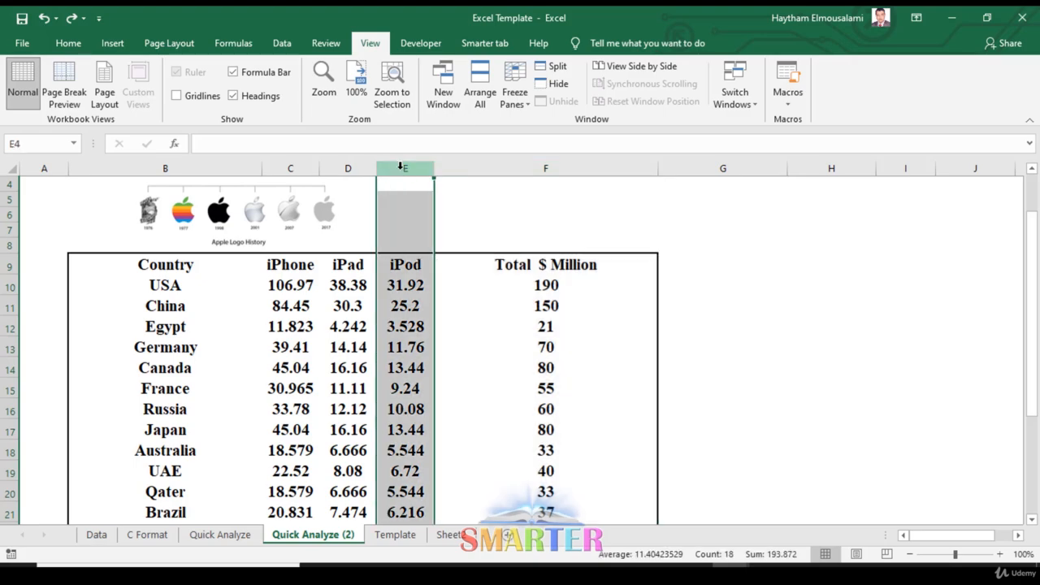
right_click(401, 167)
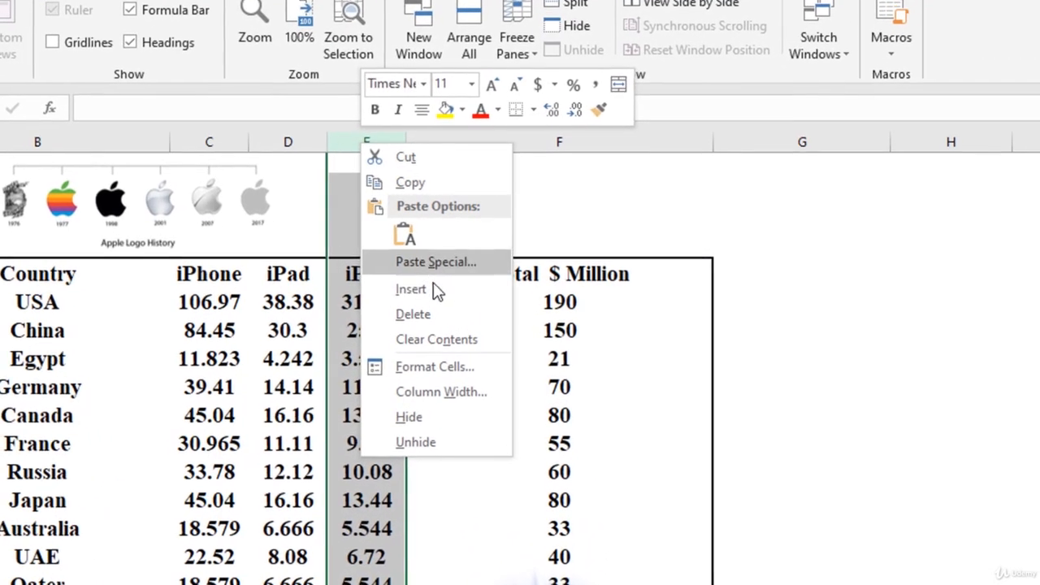
click(435, 290)
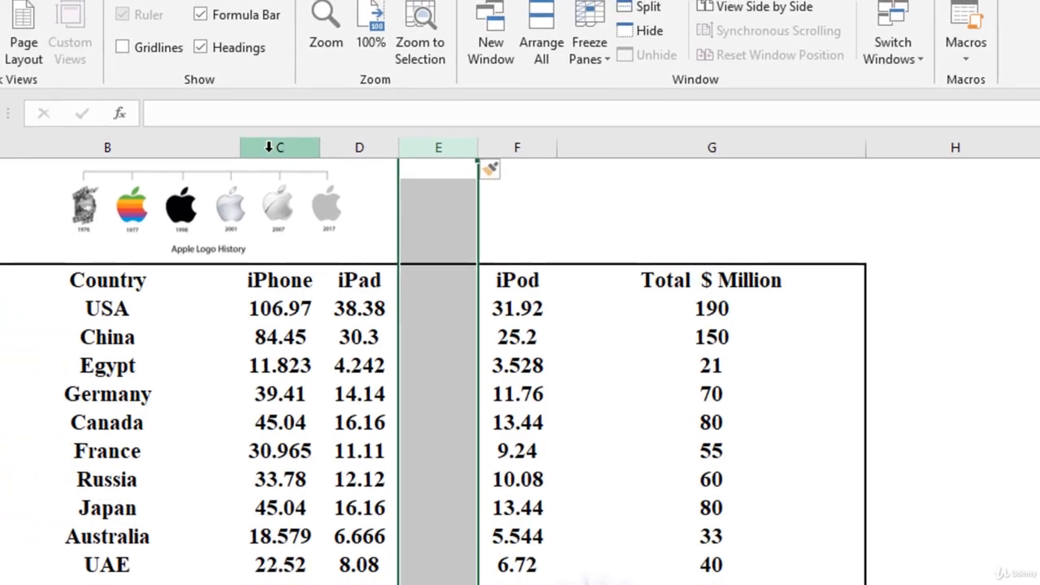
- Insert a blank column between the Country and iPhone columns
click(196, 141)
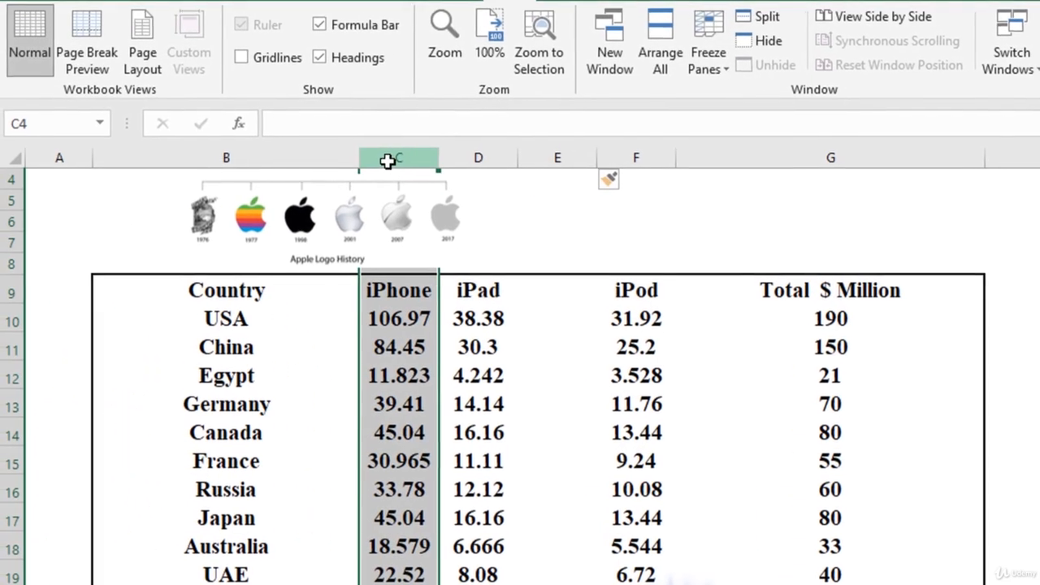
right_click(390, 159)
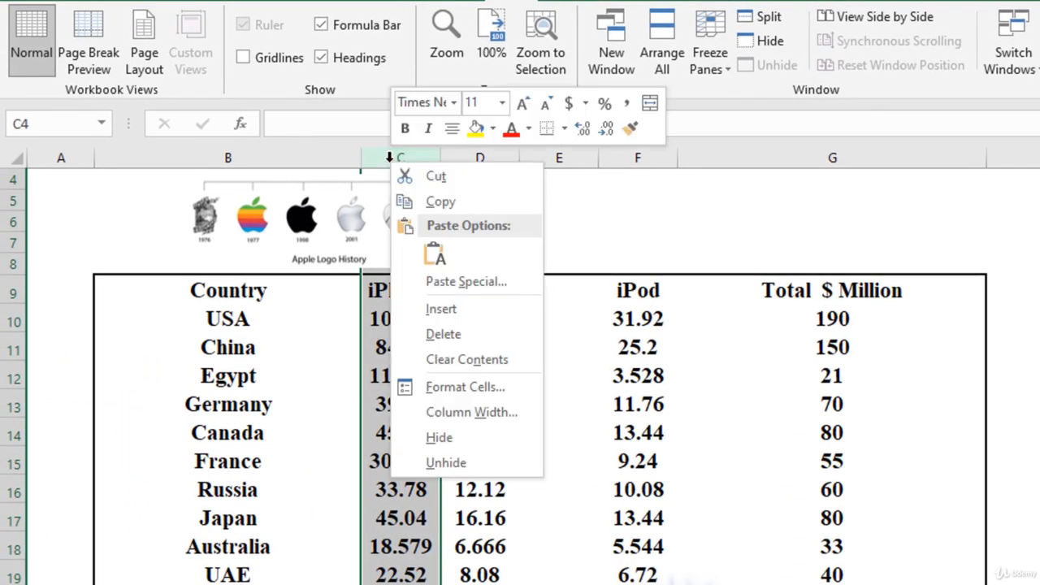
click(492, 303)
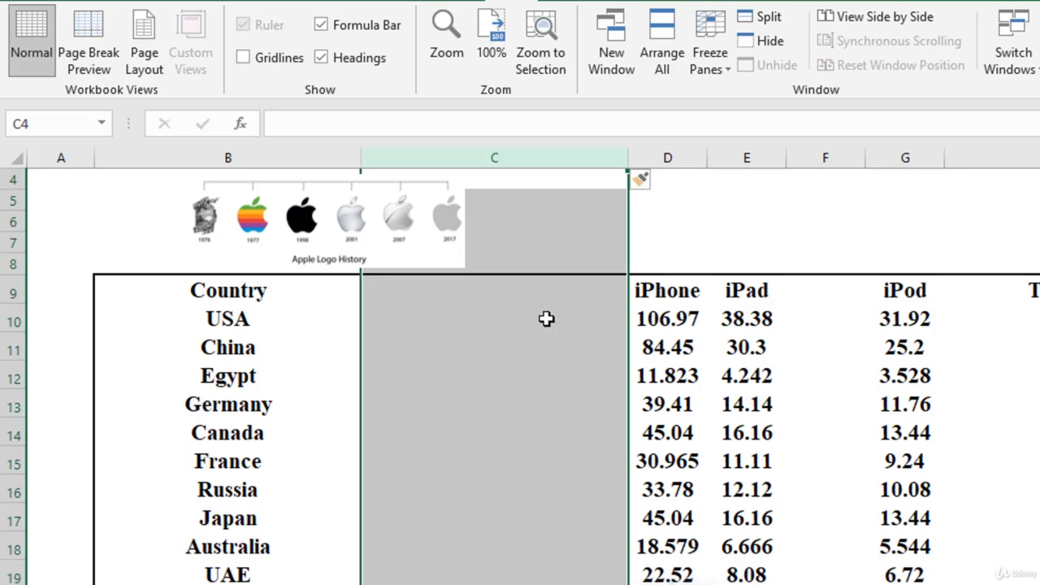
- Delete the two blank columns C and F together in a single operation
ctrl+click(838, 157)
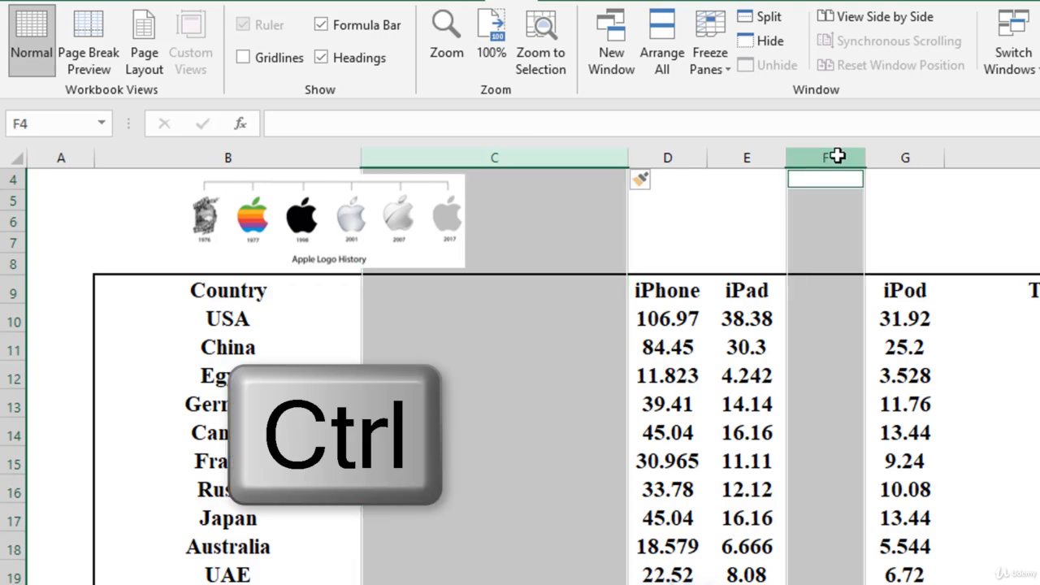
right_click(555, 235)
click(616, 395)
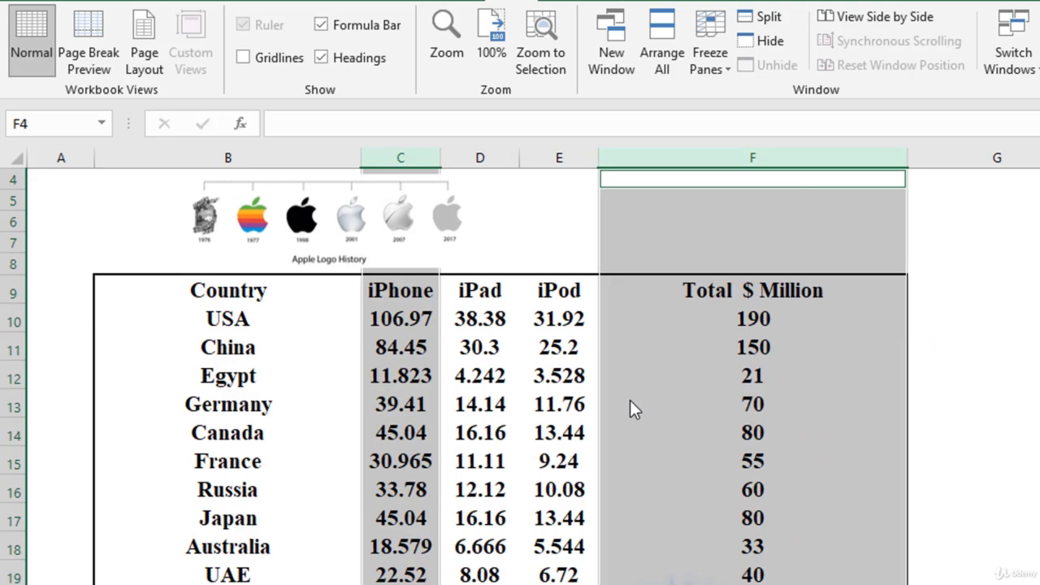
- Hide the iPod column E
click(584, 166)
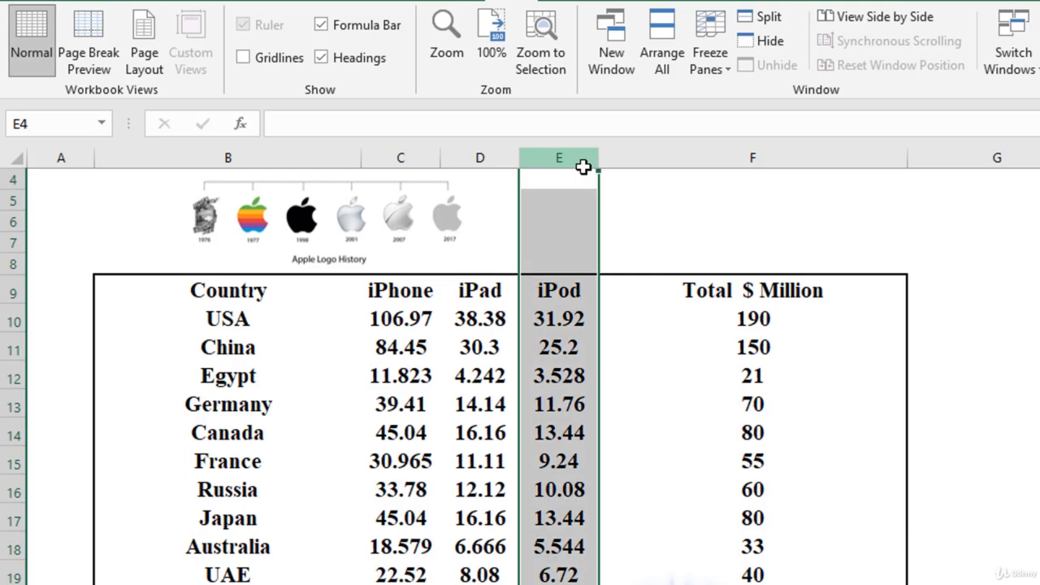
right_click(584, 167)
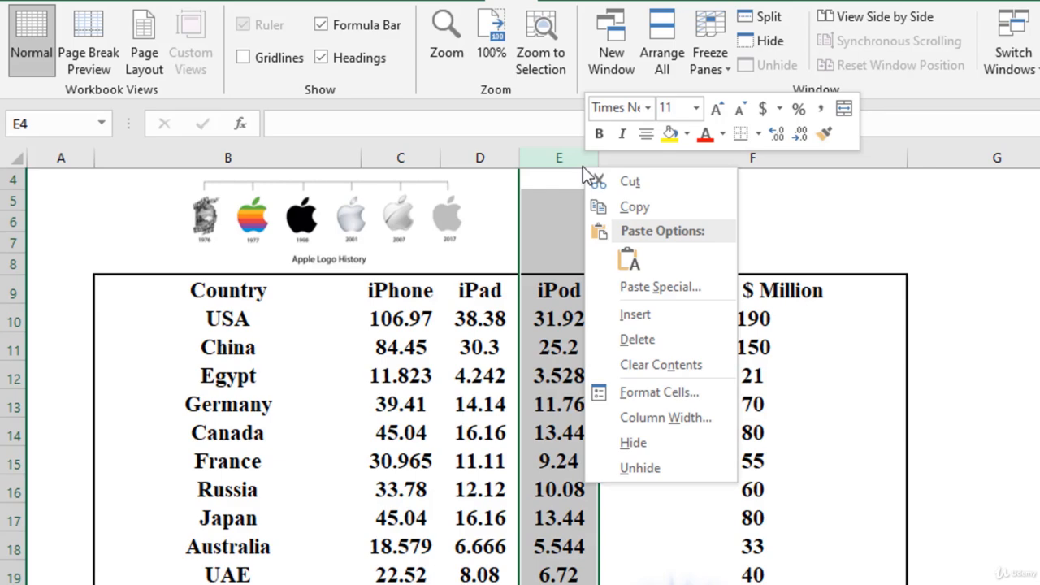
click(634, 444)
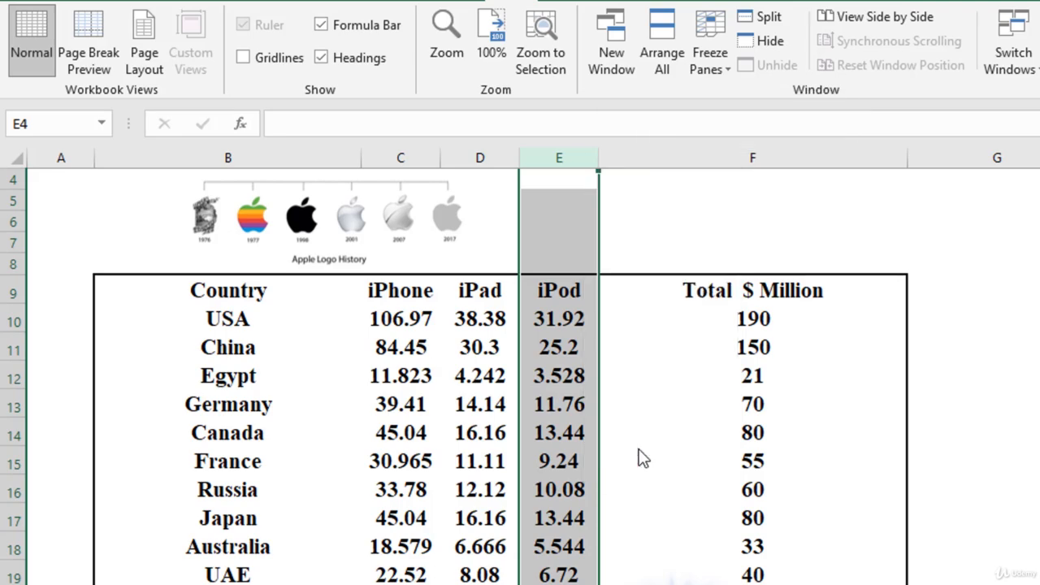
- Hide the whole country table by hiding all columns from B to F
drag(650, 158, 293, 156)
right_click(293, 156)
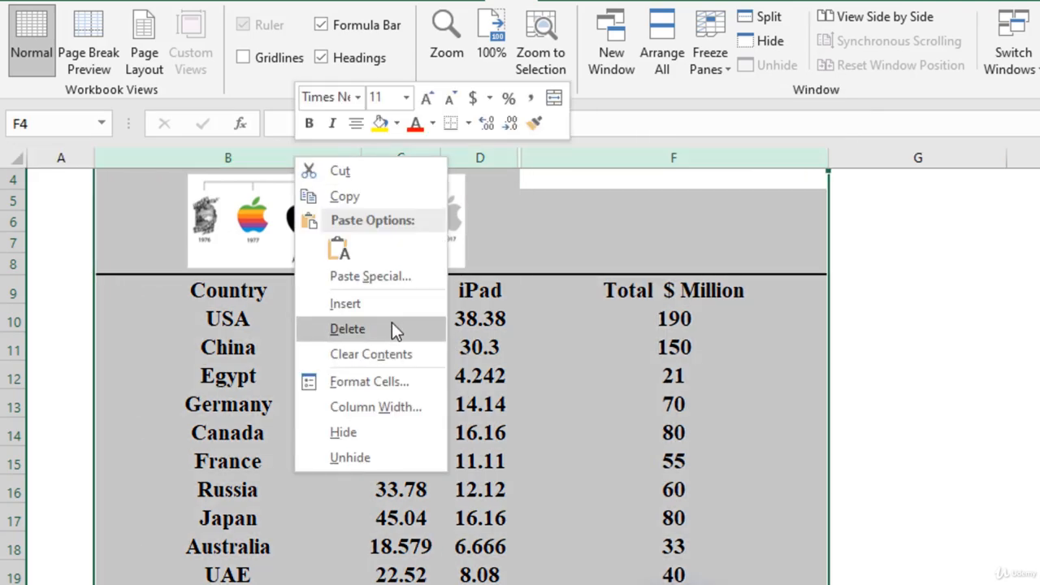
click(374, 434)
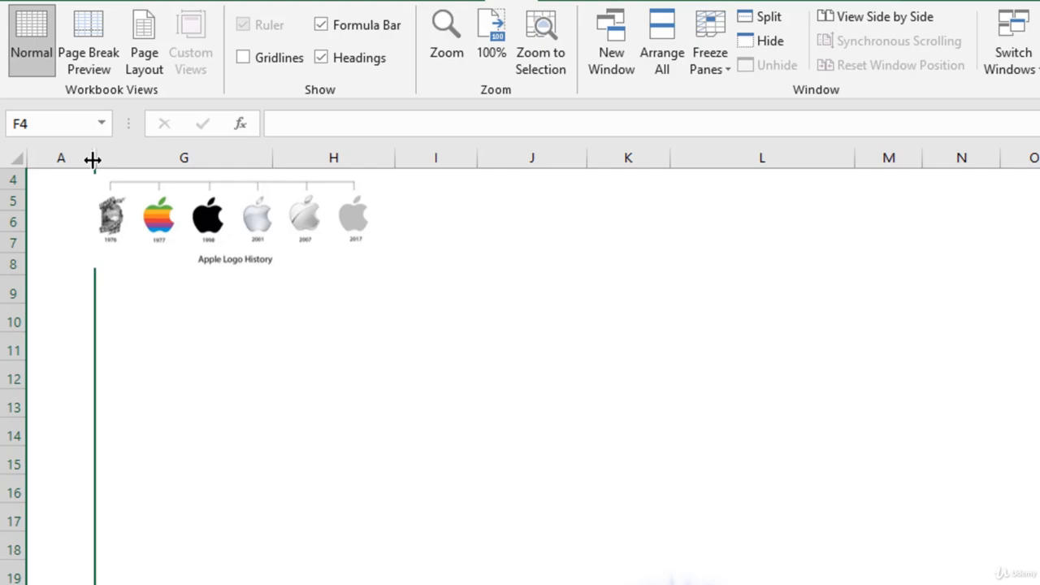
- Unhide the hidden columns B to F using a selection that spans columns A to K
drag(84, 157, 633, 155)
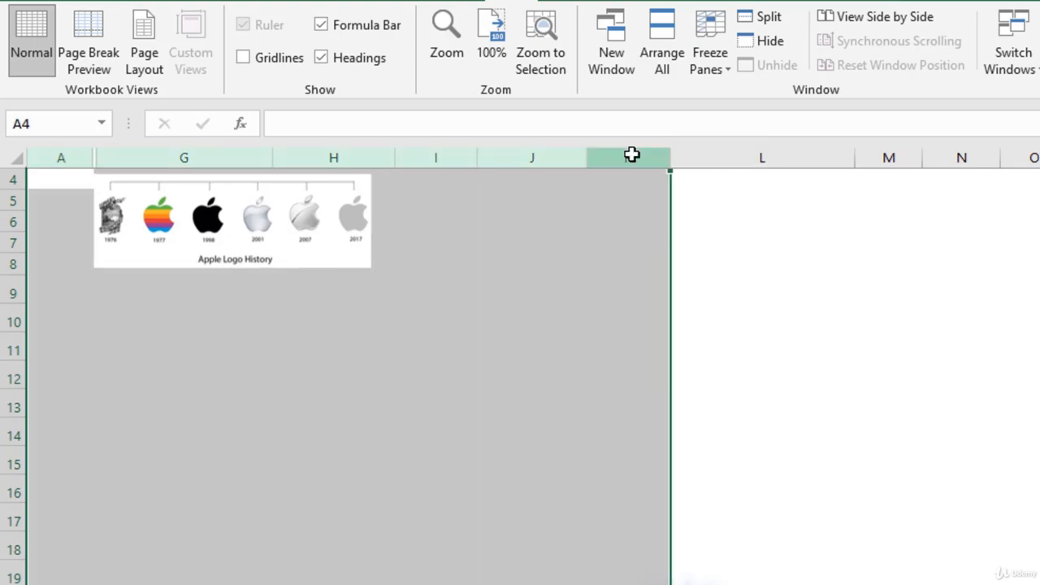
right_click(611, 156)
click(679, 457)
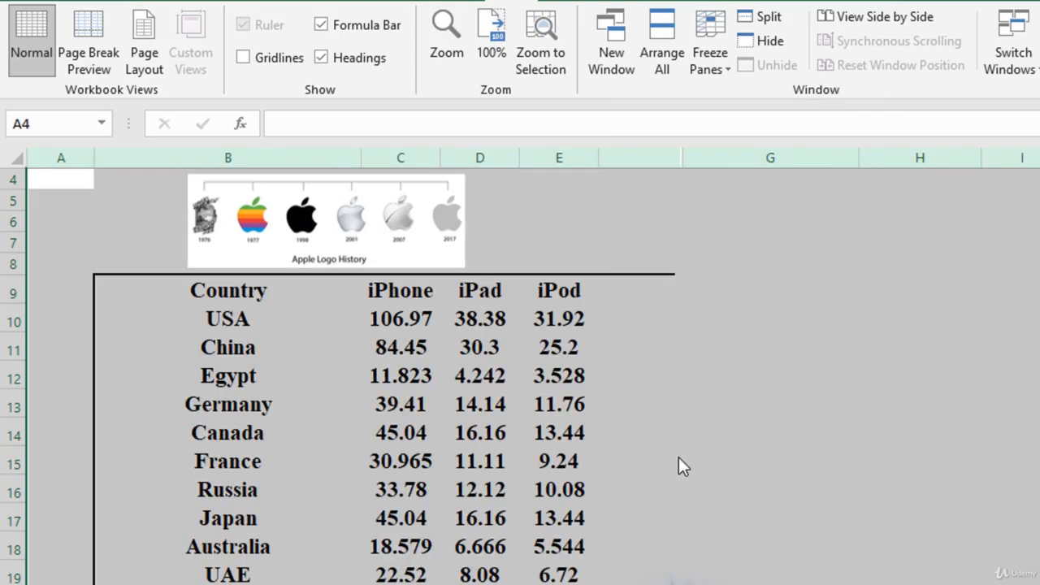
- Set the height of the USA row, row 10, to 30
right_click(13, 300)
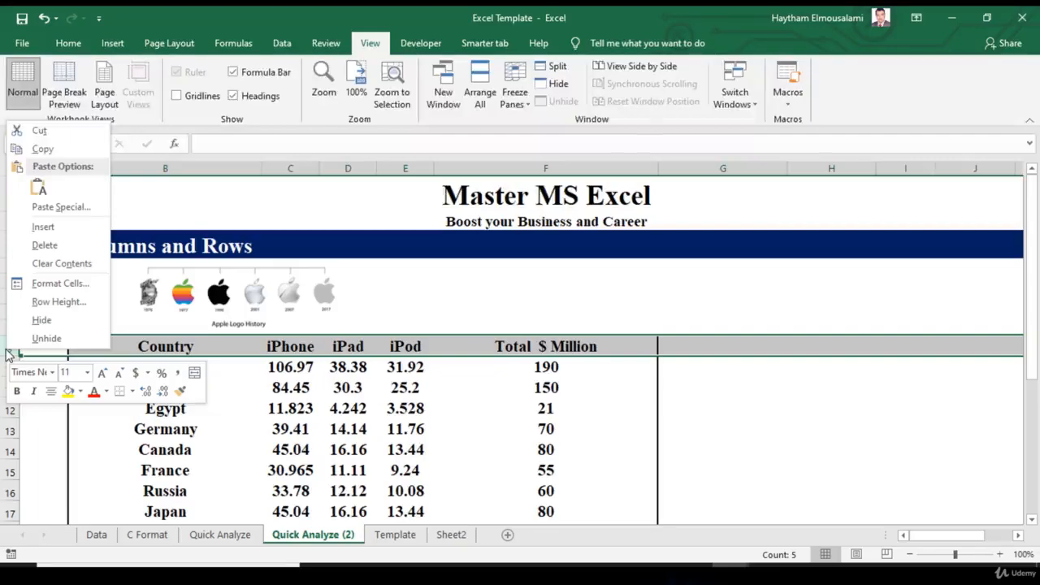
key(Escape)
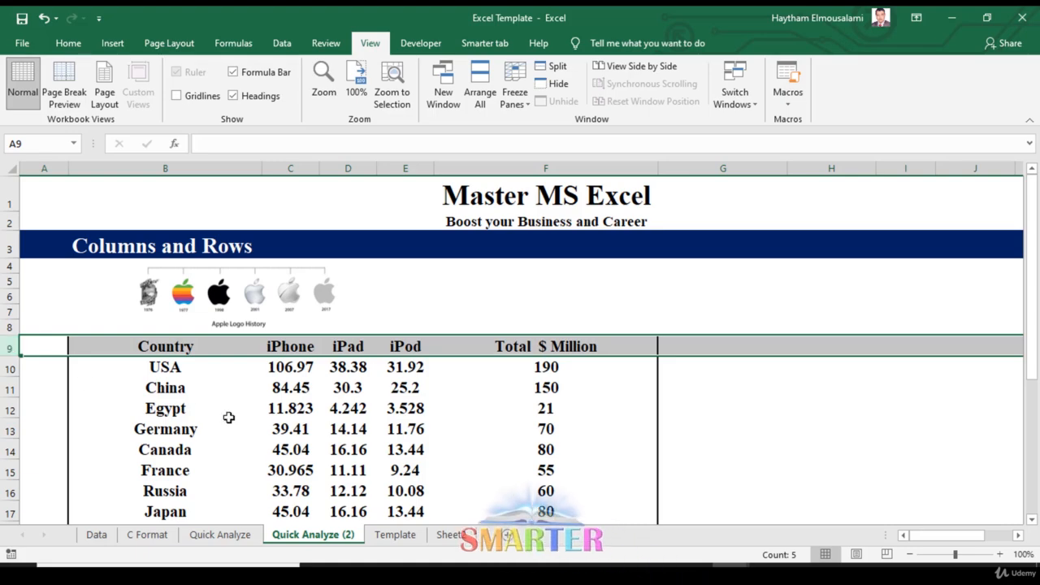
click(4, 368)
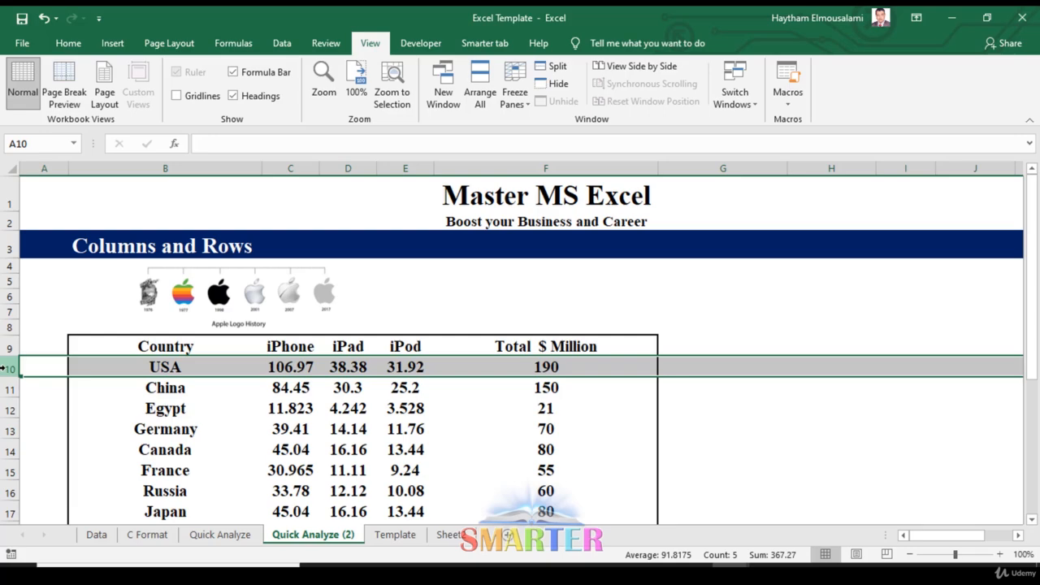
right_click(4, 368)
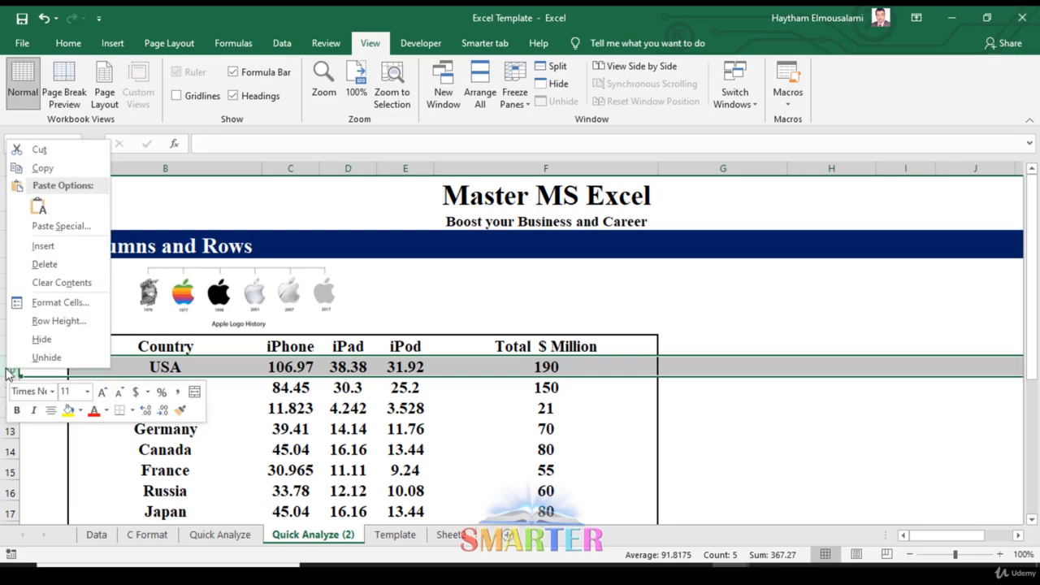
click(71, 321)
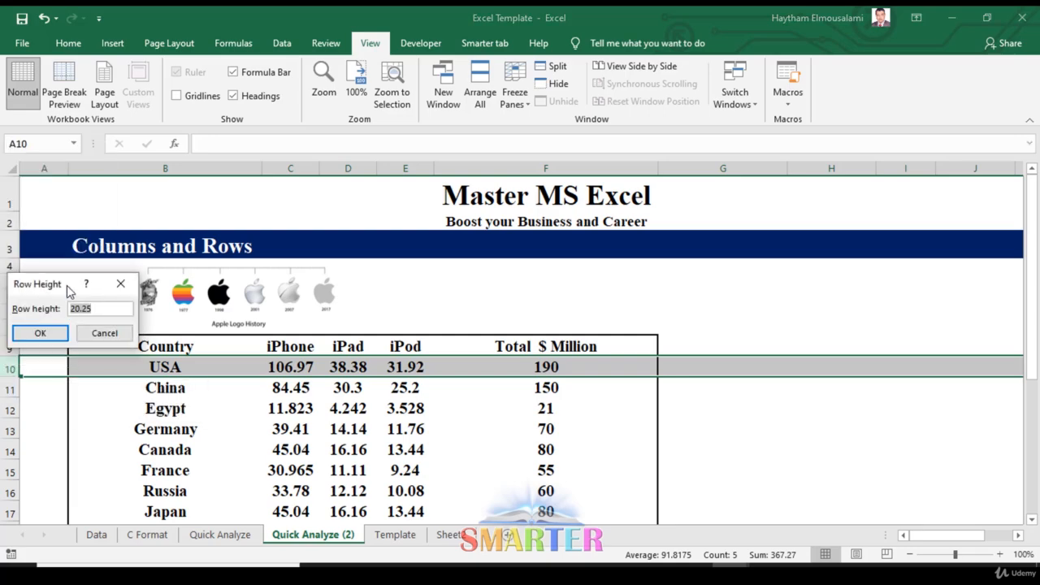
drag(70, 291, 426, 313)
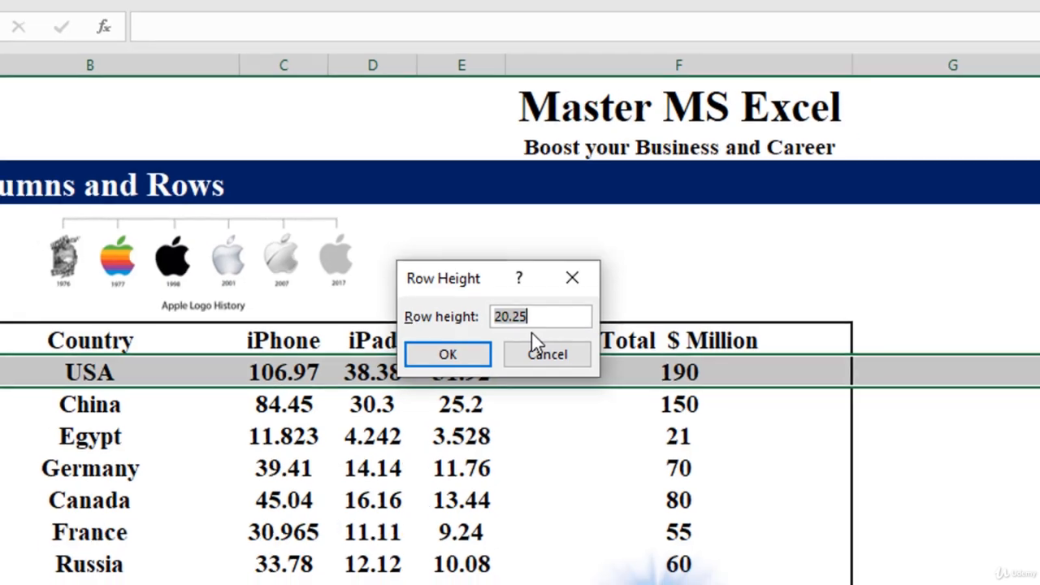
text(30)
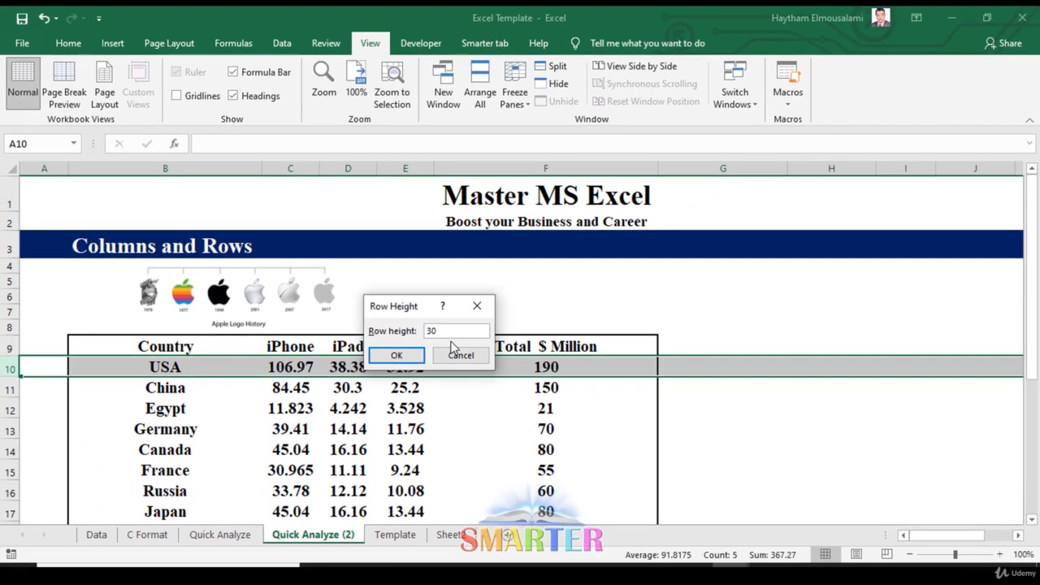
key(Return)
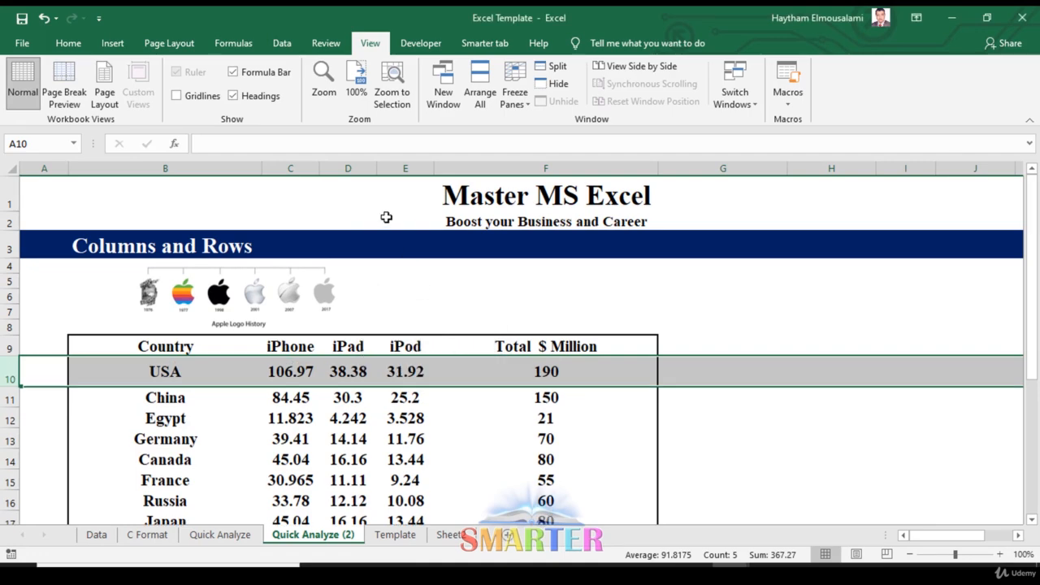
- Set the width of the iPad column D to 60
click(359, 170)
right_click(359, 170)
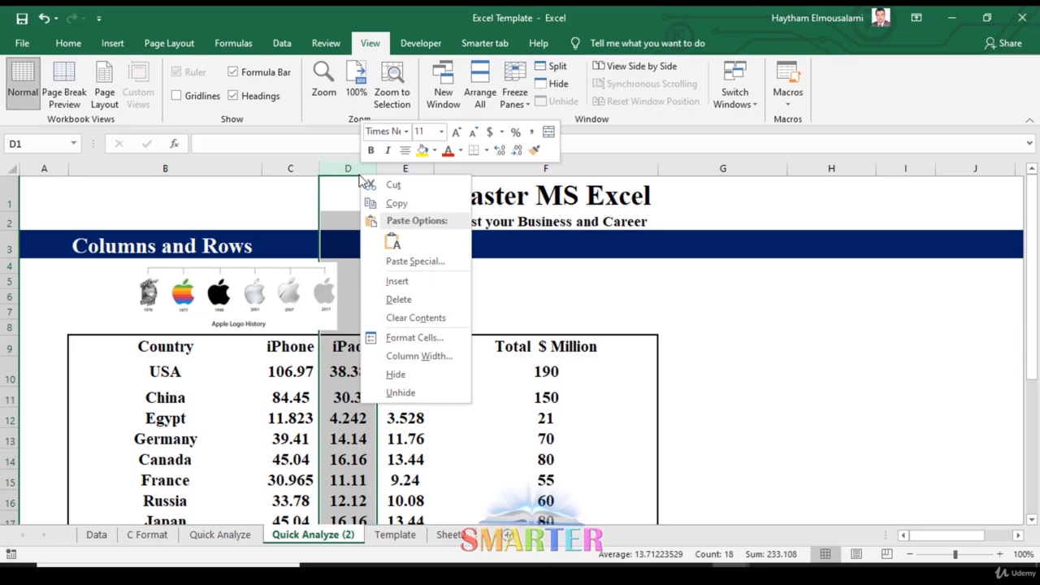
click(448, 356)
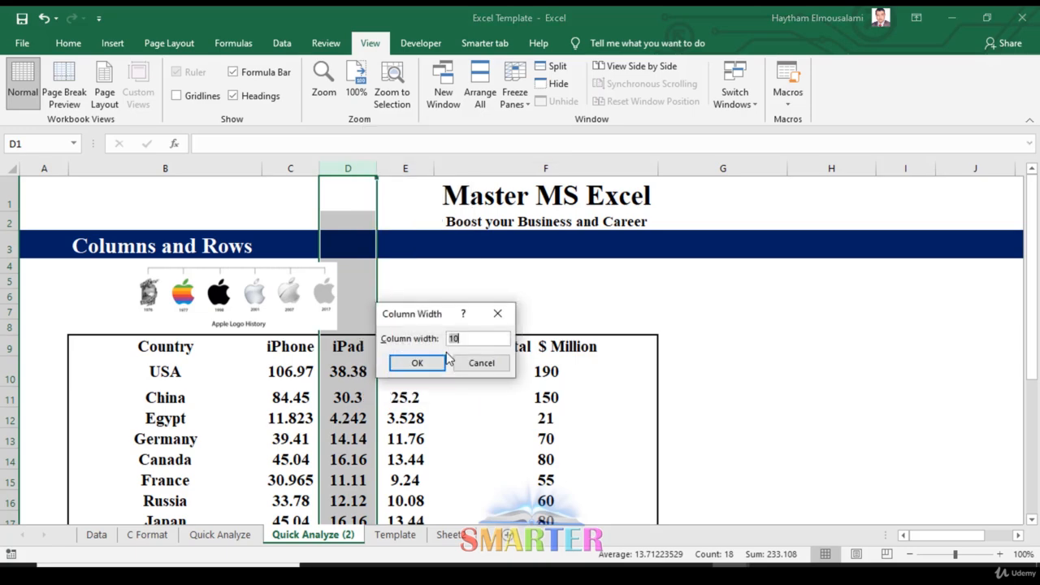
text(60)
key(Return)
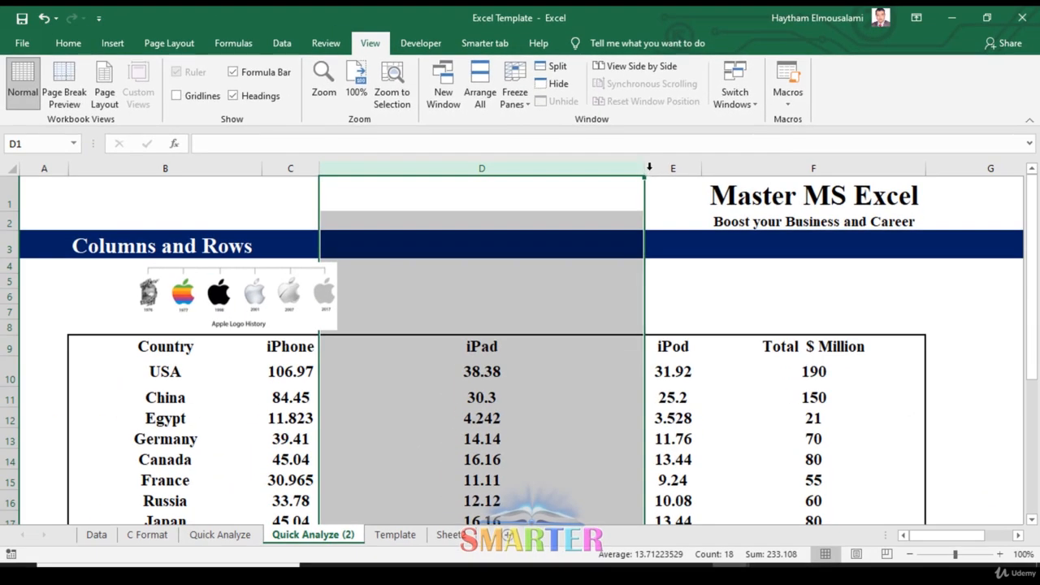
- AutoFit the width of the iPad column D and the height of the USA row 10, and select cell E12
double_click(647, 167)
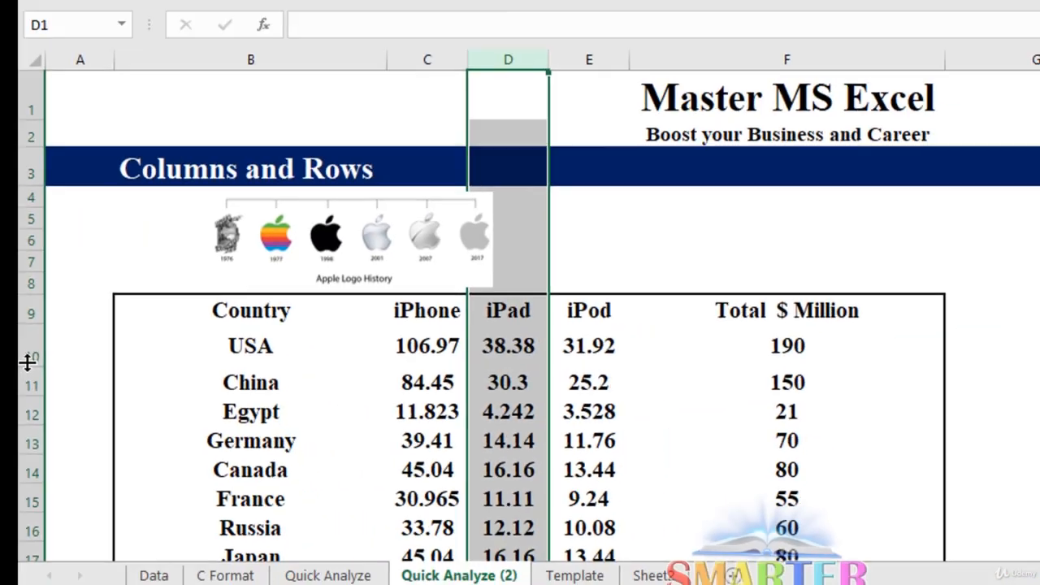
click(590, 412)
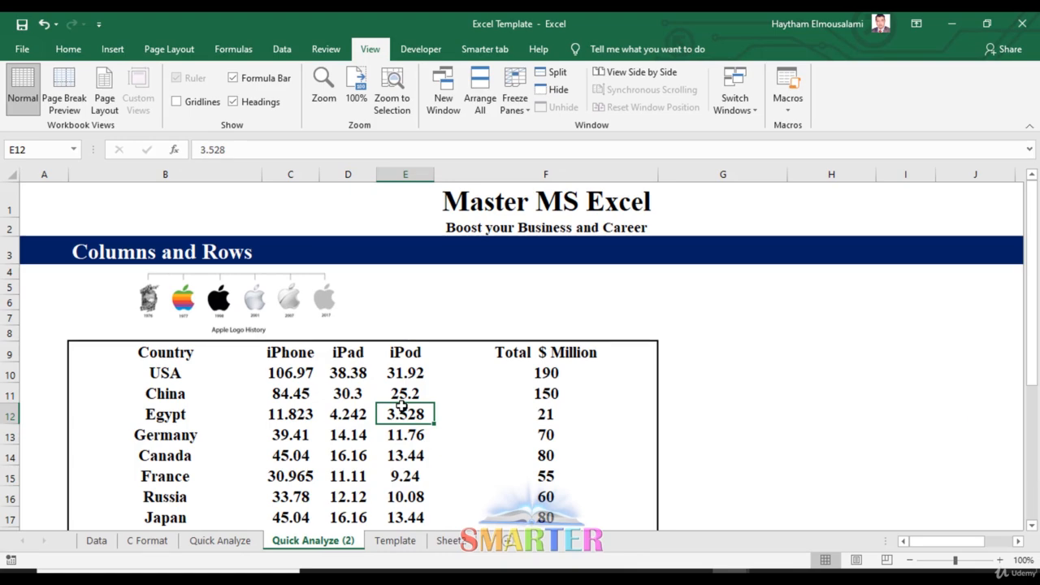
right_click(464, 177)
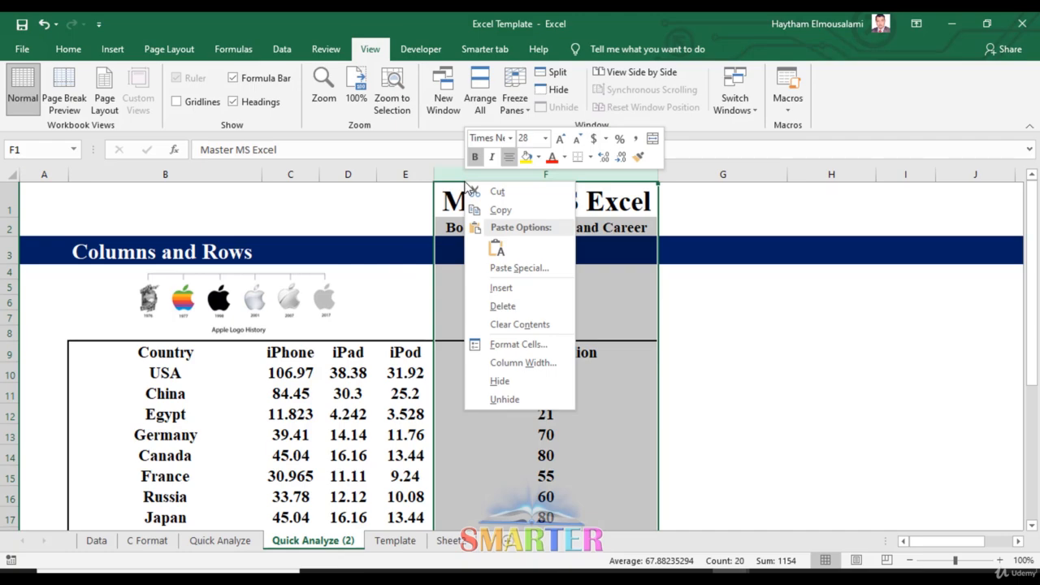
click(238, 412)
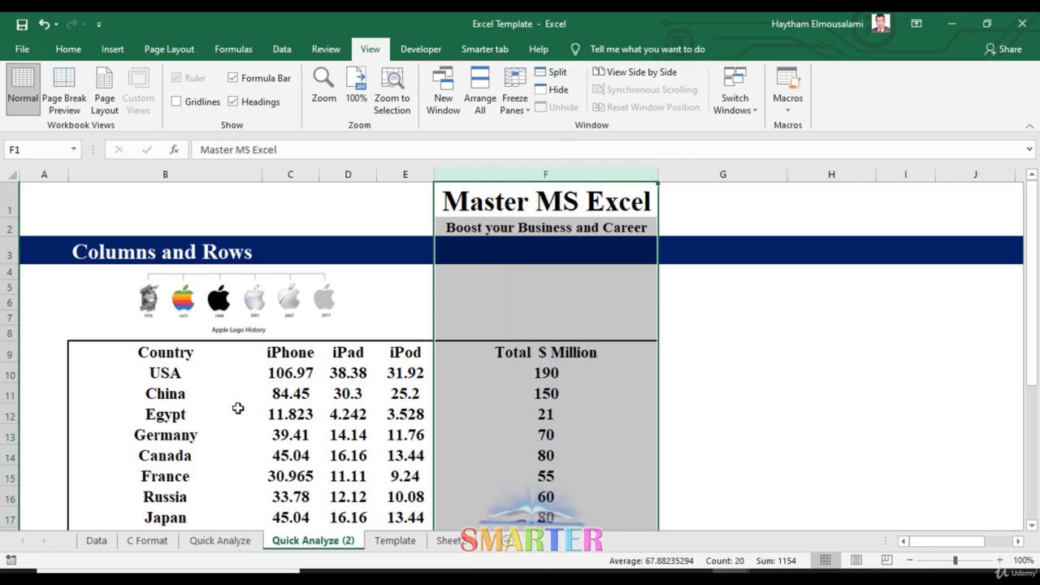
click(313, 394)
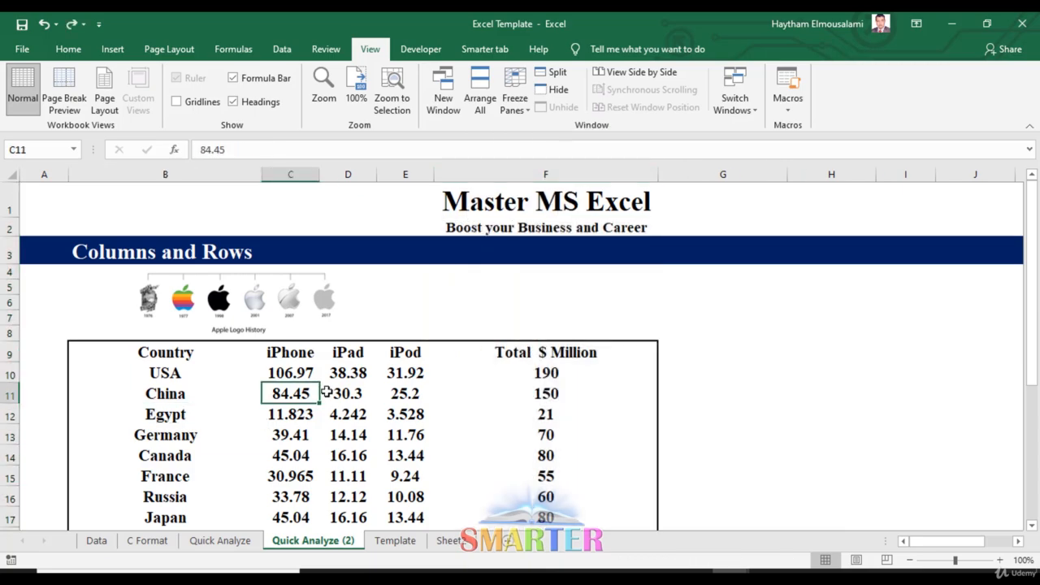
- Fill the table's header cells from Country to Total $ Million, B9:F9, with yellow
drag(121, 355, 618, 352)
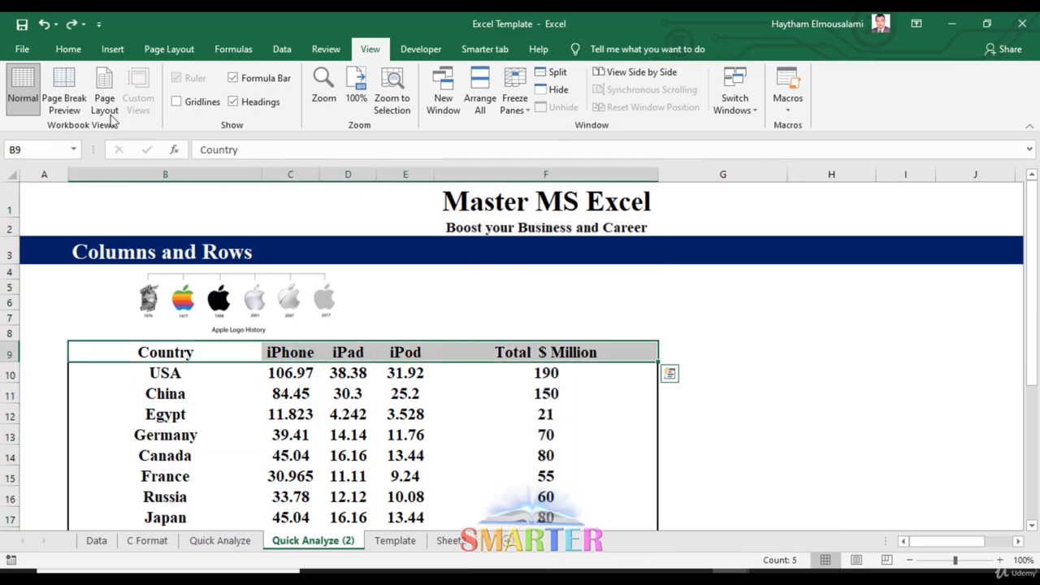
click(68, 49)
click(185, 101)
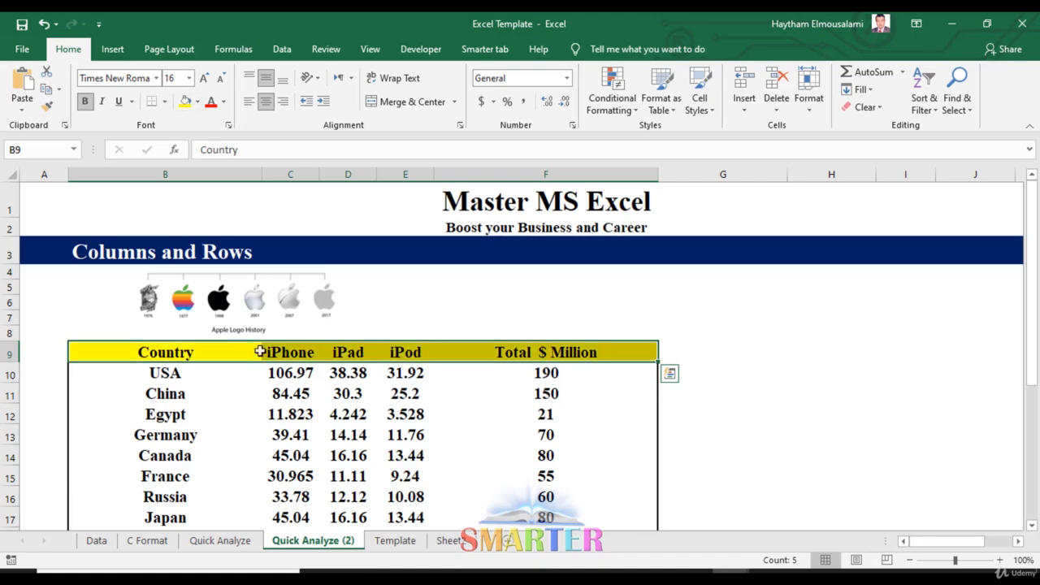
click(313, 389)
- Freeze the panes above the USA row, row 10, and check that the header rows stay in place
click(6, 375)
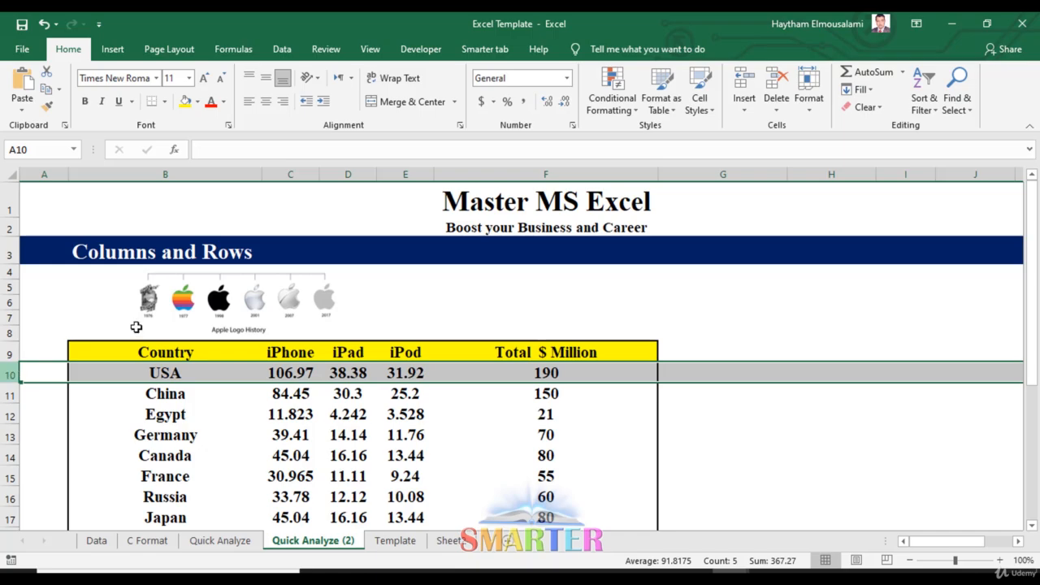
click(368, 50)
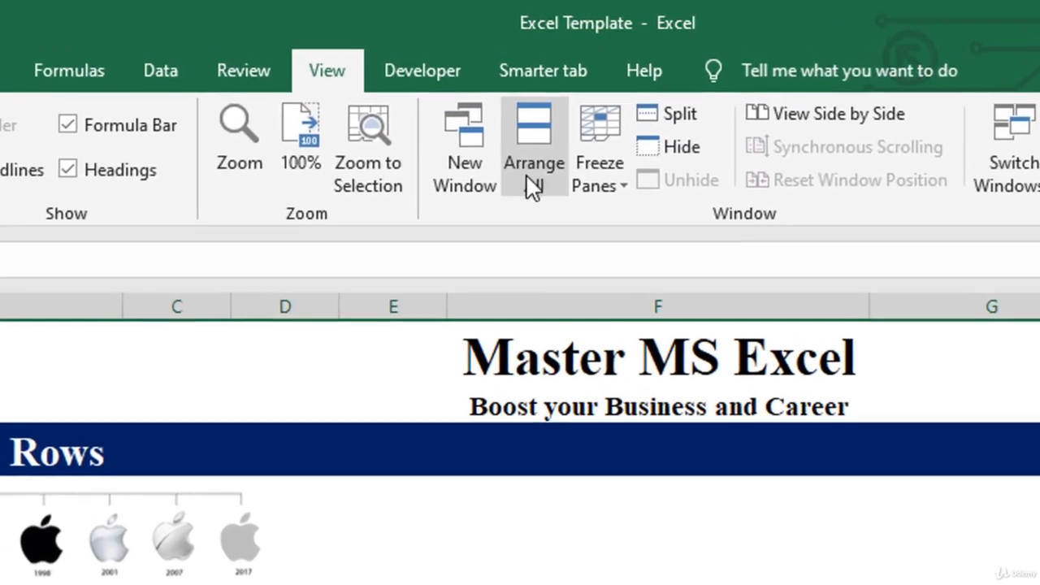
click(601, 187)
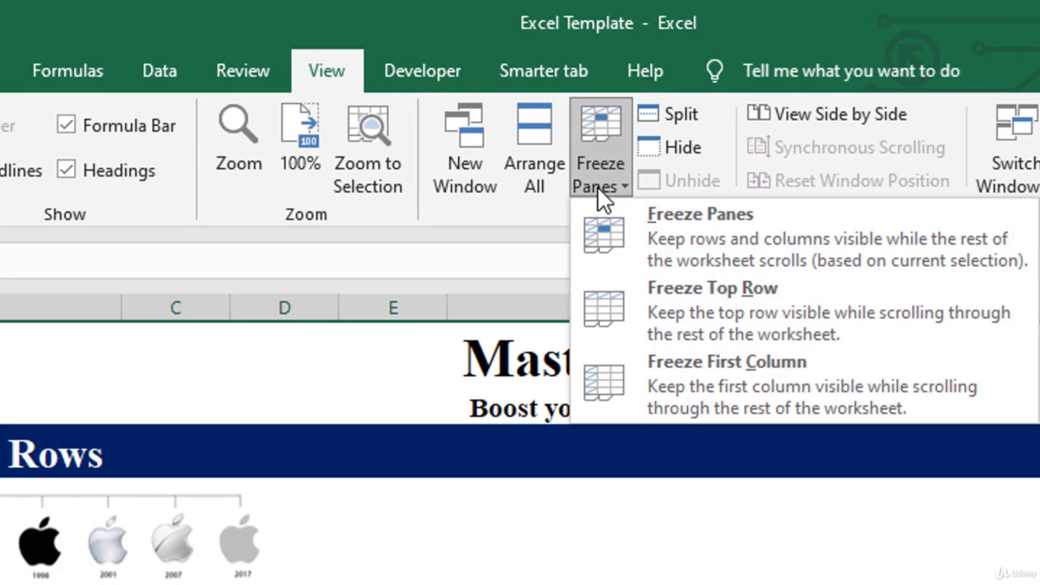
click(736, 245)
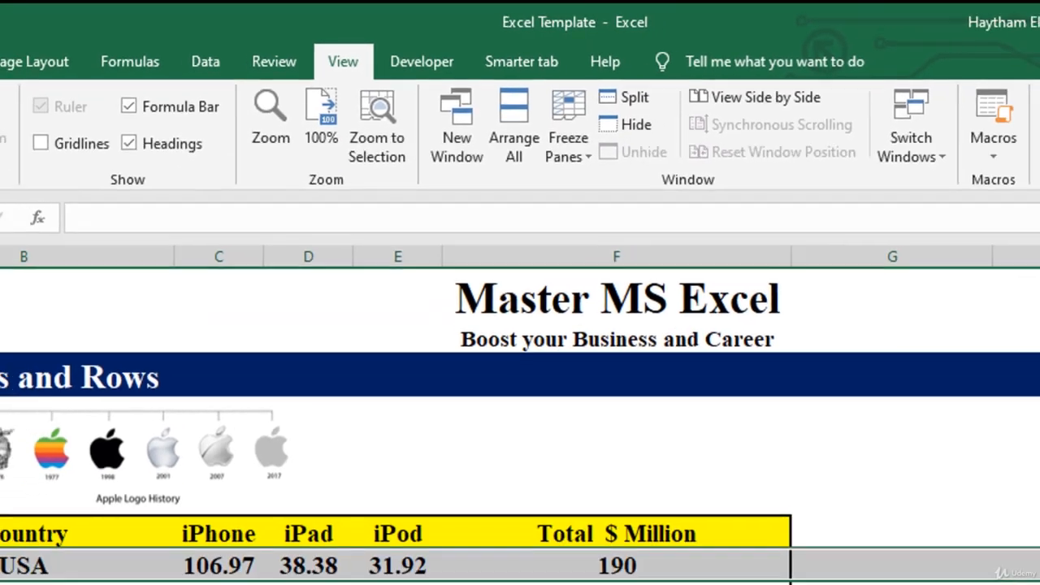
scroll(539, 400, down, 5)
scroll(539, 400, down, 5)
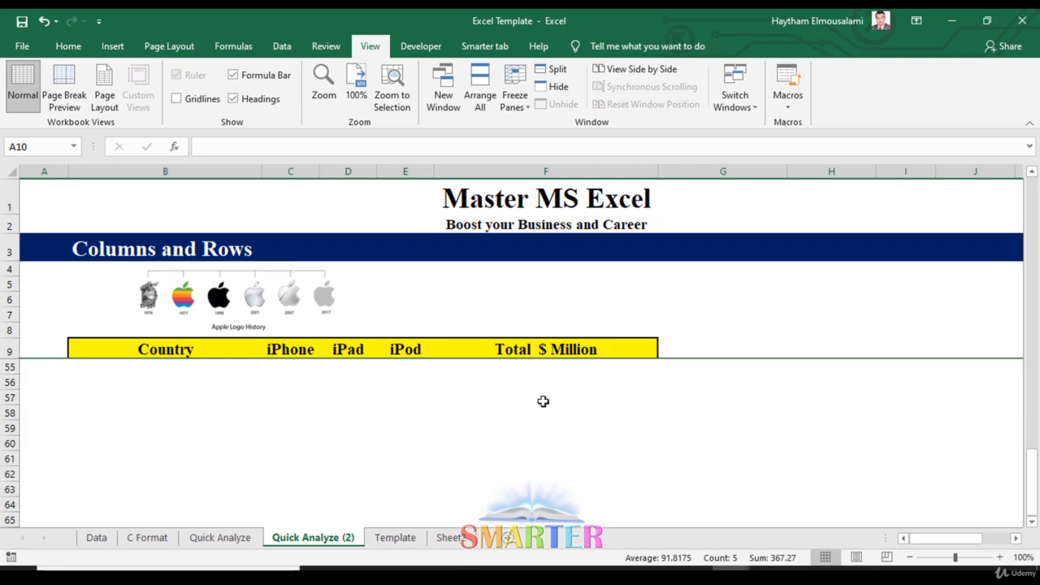
scroll(542, 400, up, 11)
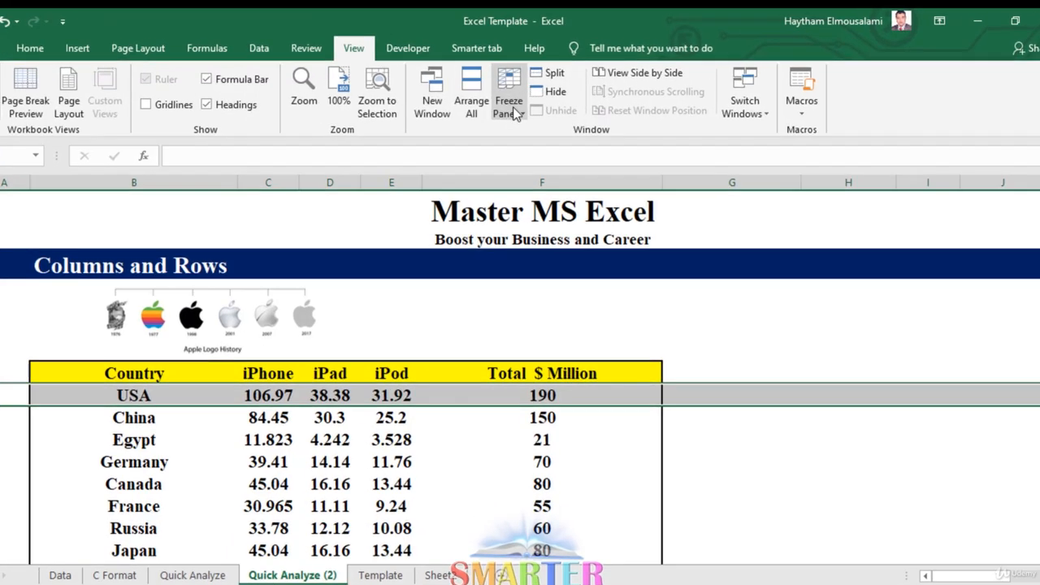
- Unfreeze the panes, check that the whole worksheet scrolls, and select cell F11
click(515, 96)
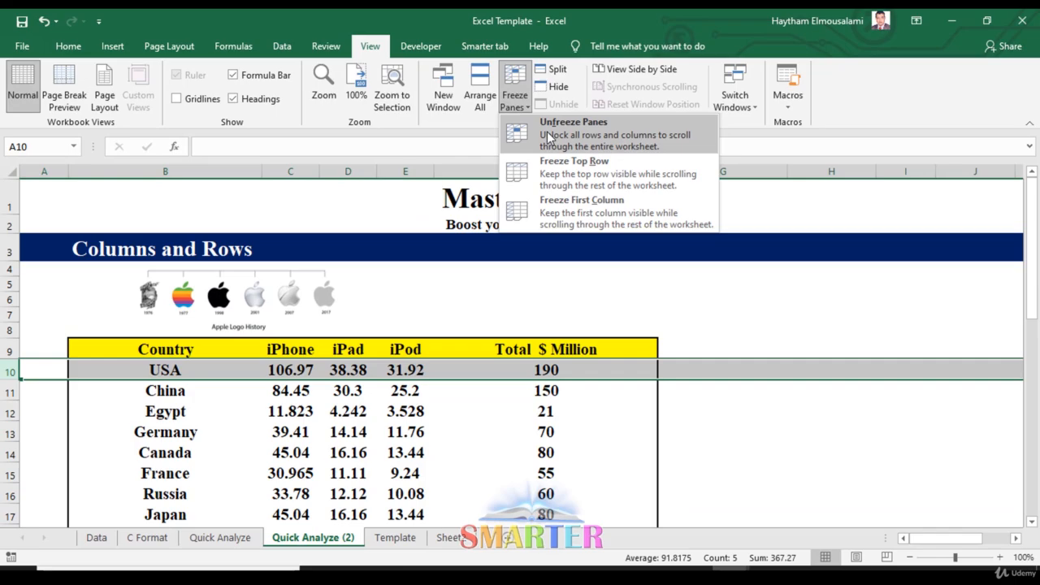
click(543, 144)
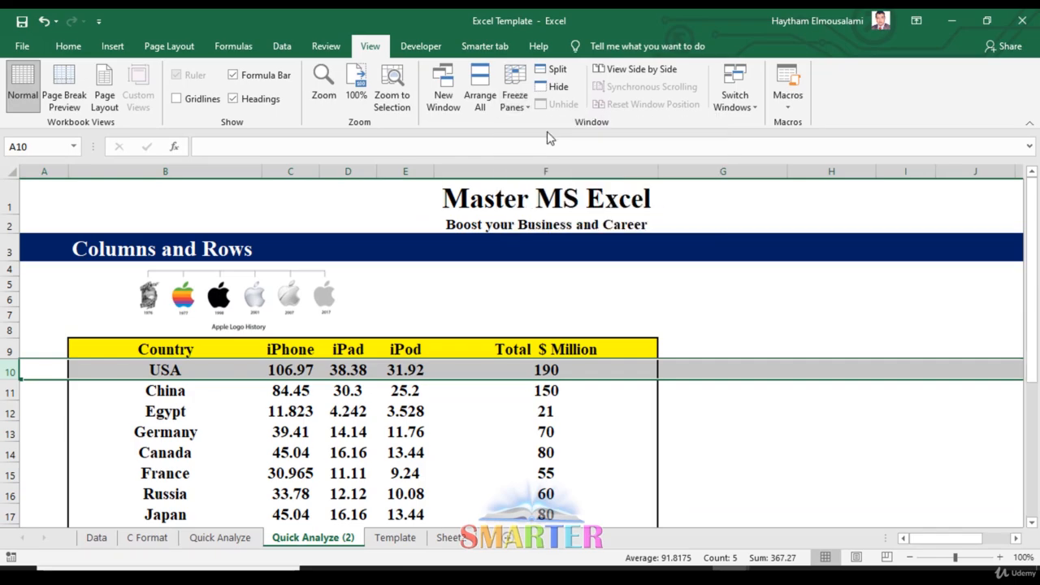
scroll(548, 424, down, 5)
scroll(551, 378, up, 5)
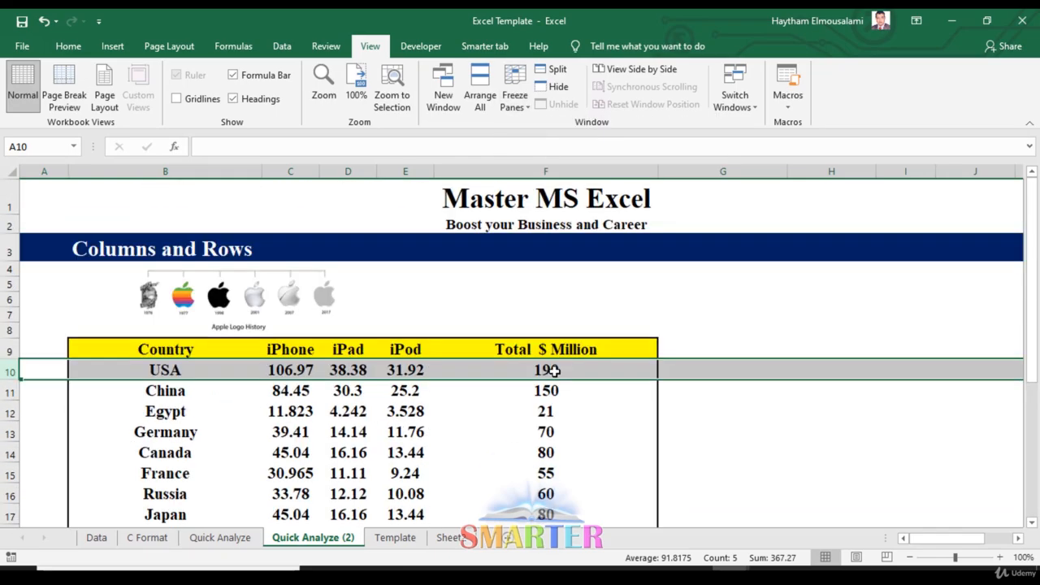
scroll(555, 371, down, 7)
scroll(555, 370, up, 7)
click(306, 412)
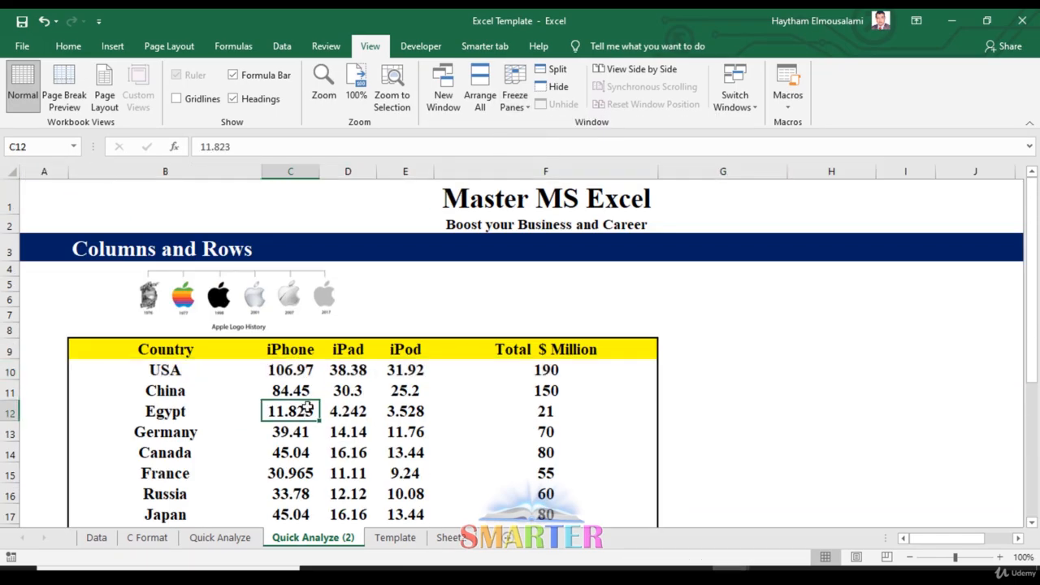
click(649, 388)
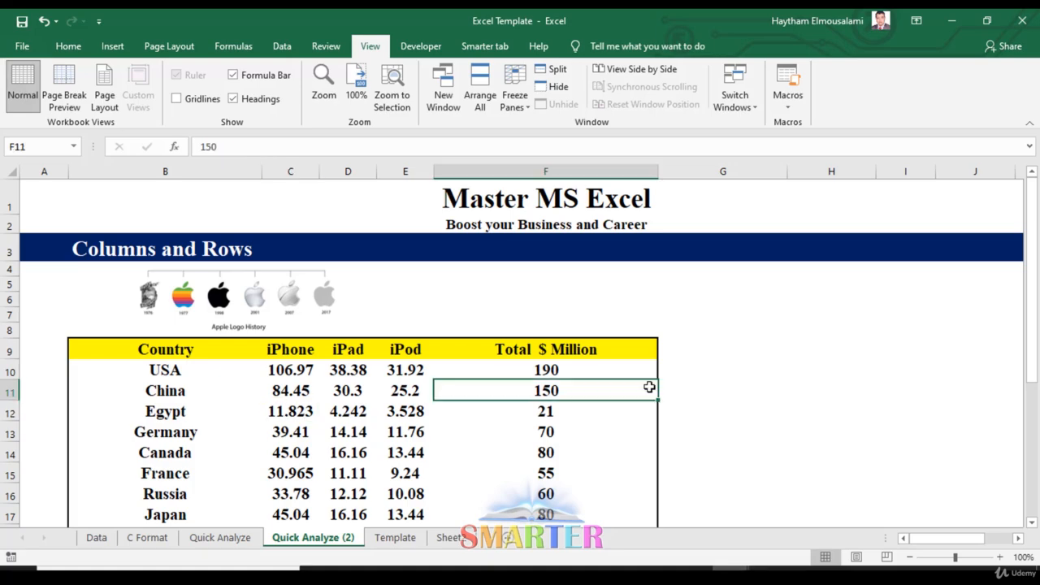